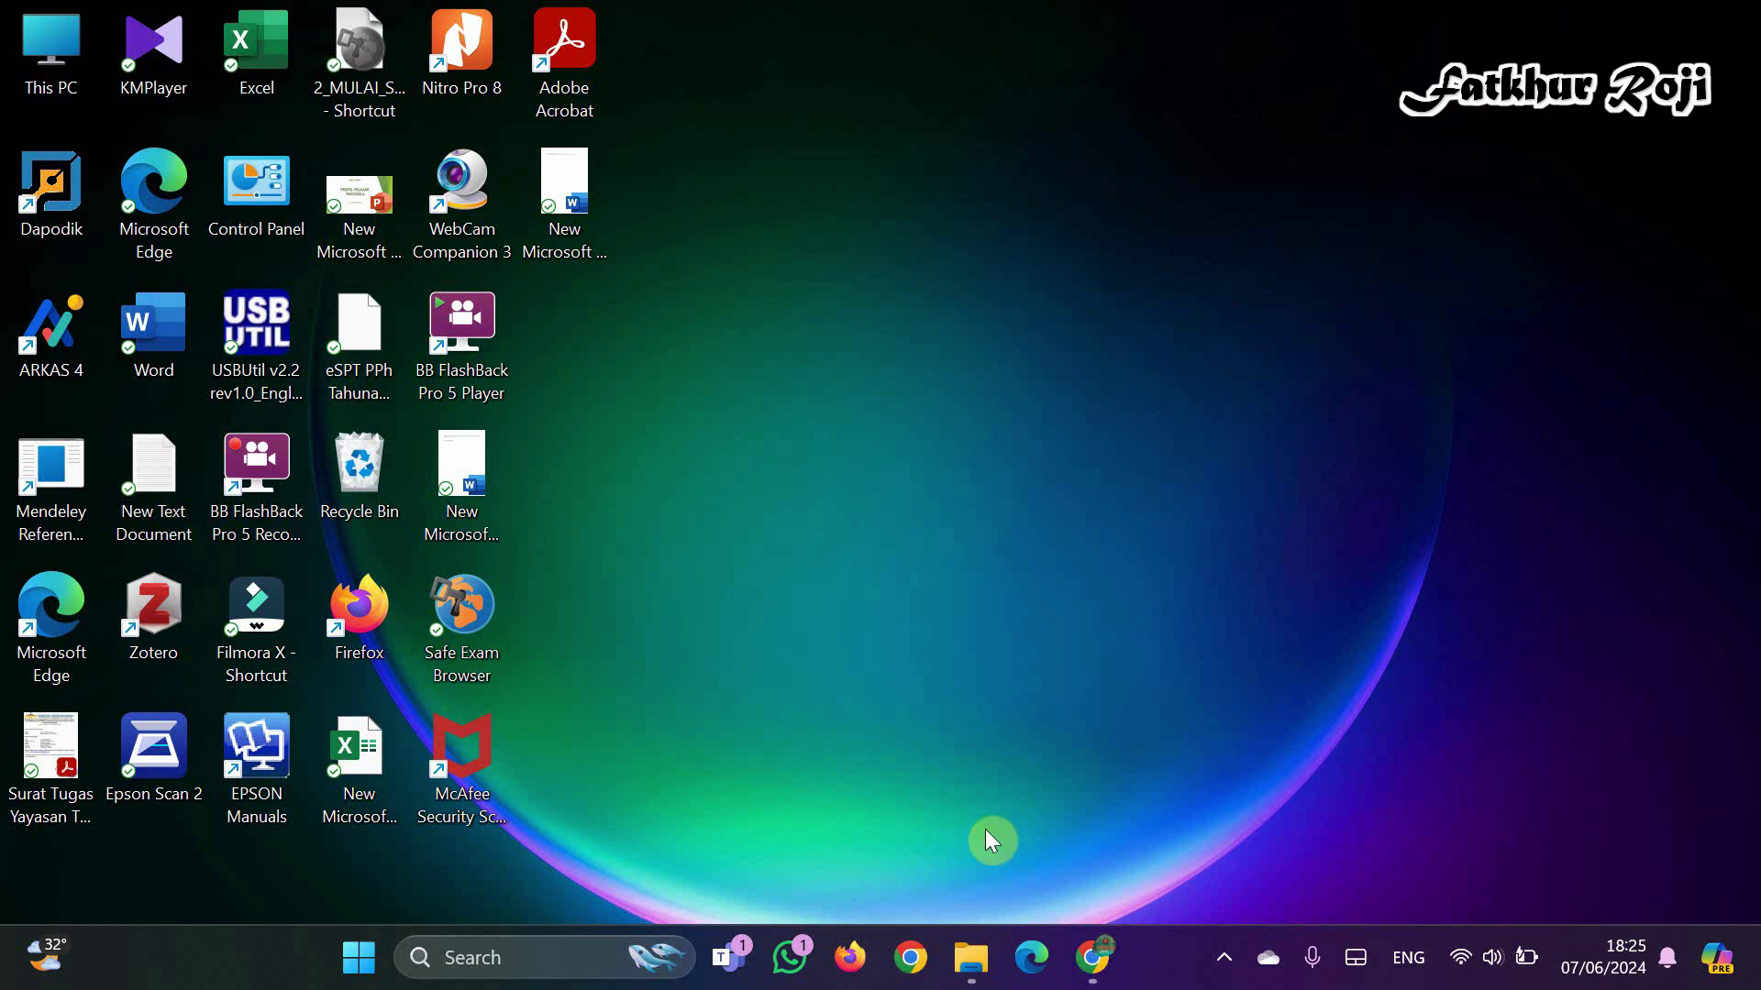
Open the Book1 workbook from the Documents folder in Excel.
left_click(971, 957)
double_click(1228, 464)
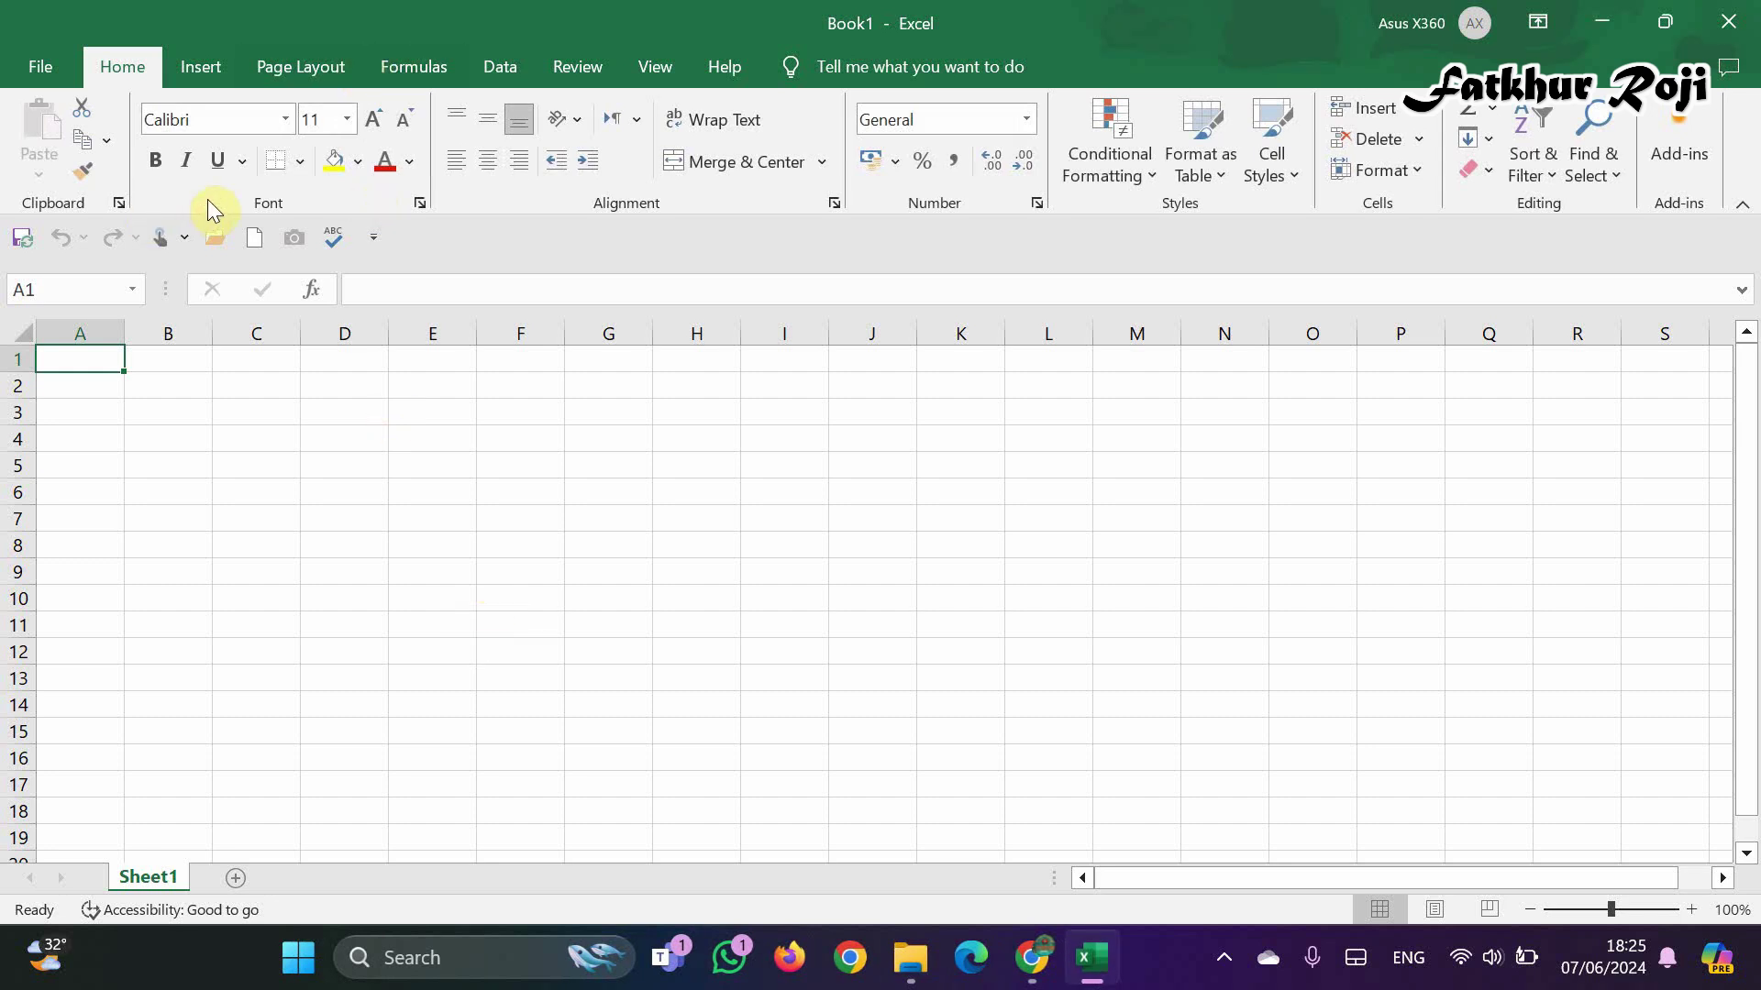
left_click(55, 67)
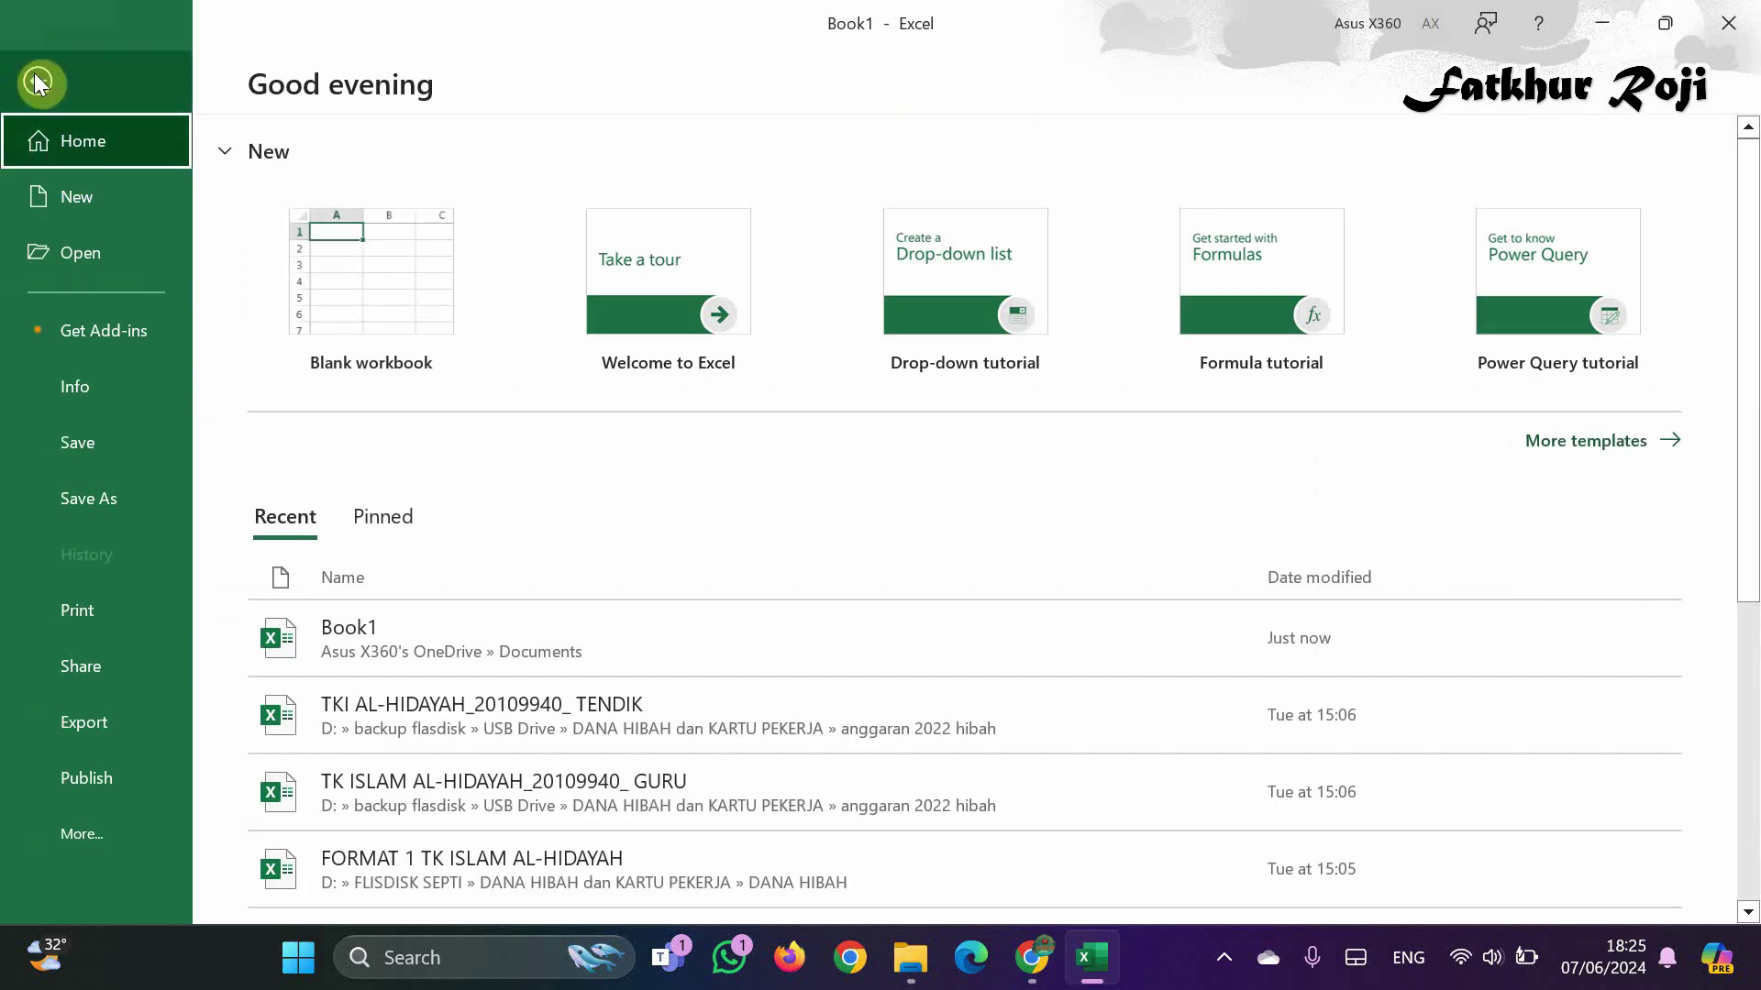
left_click(51, 110)
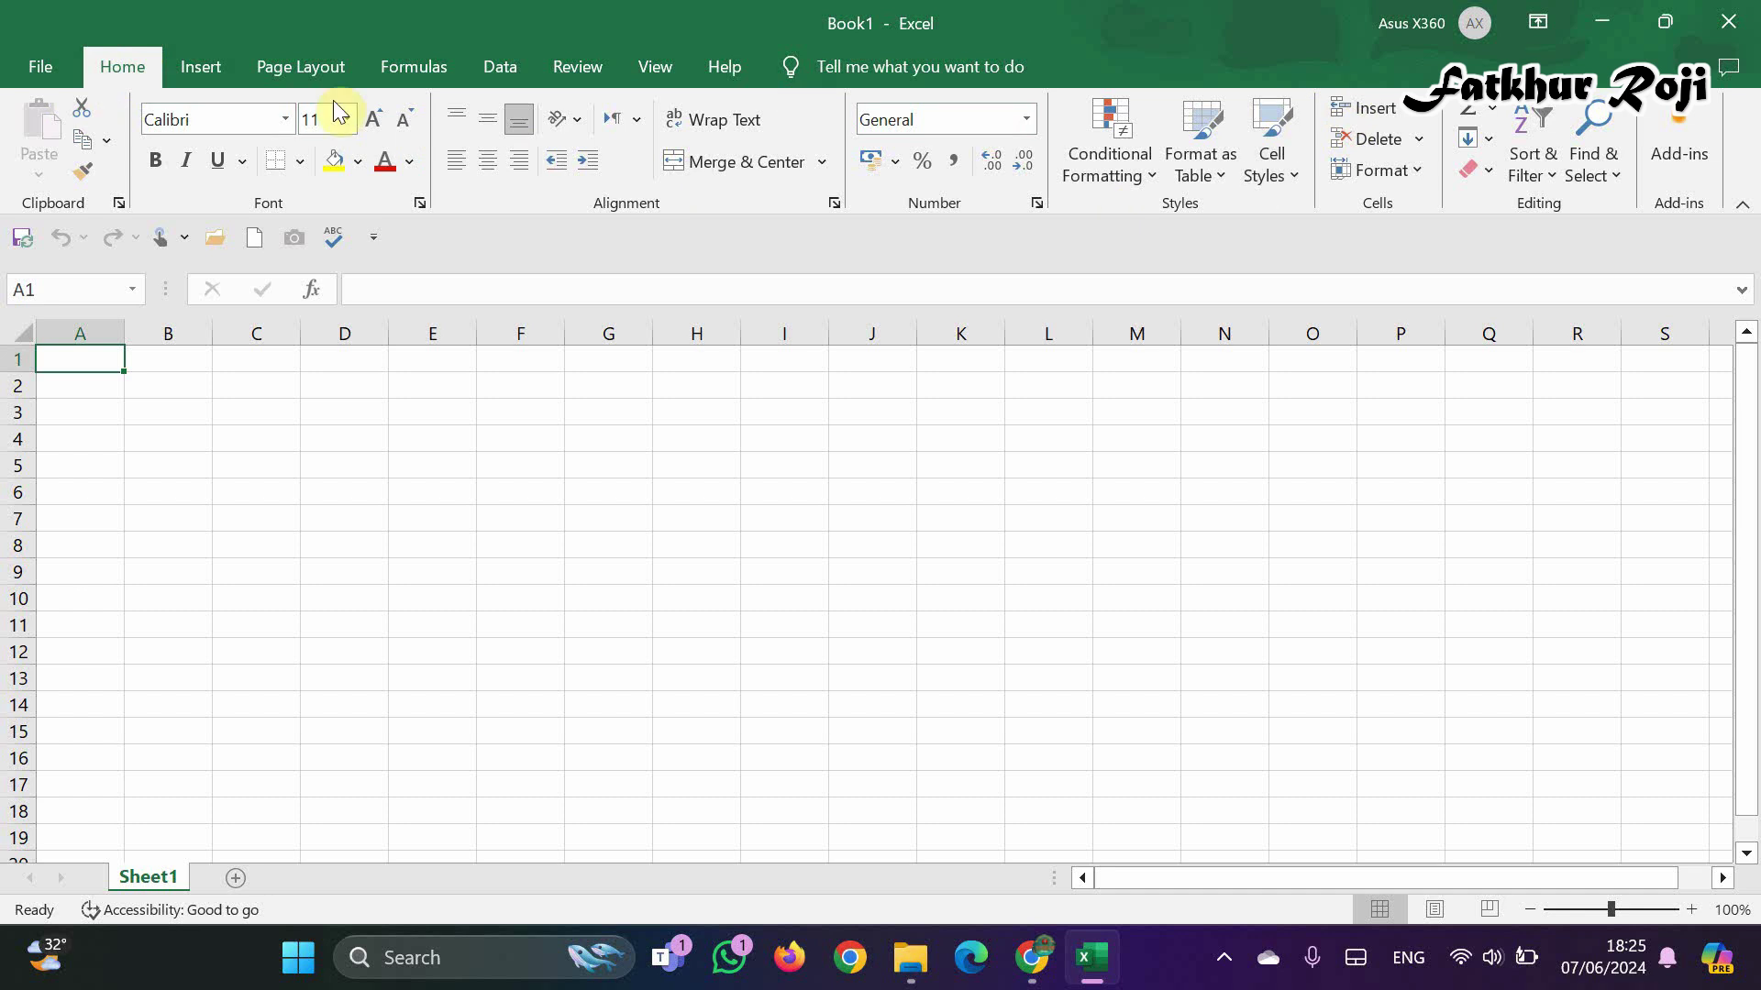
Tour the Insert, Page Layout, Formulas, Data, Review and View tabs, noting picture and chart insertion is unavailable.
left_click(208, 60)
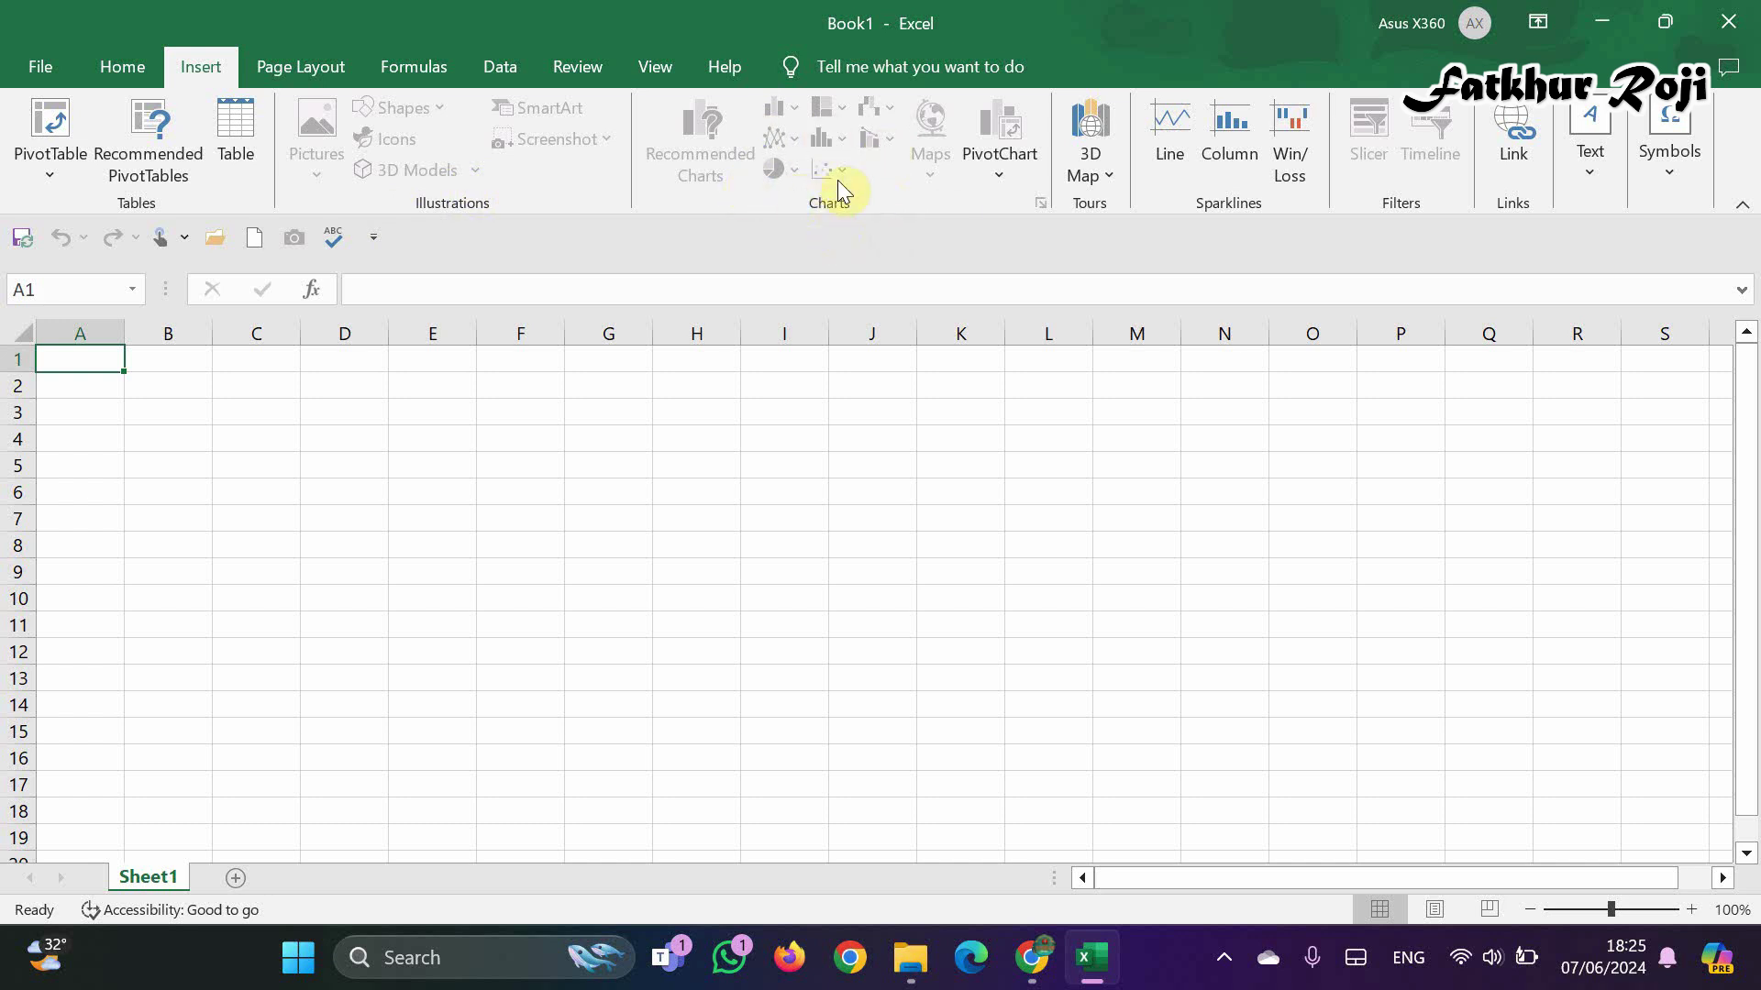
left_click(331, 65)
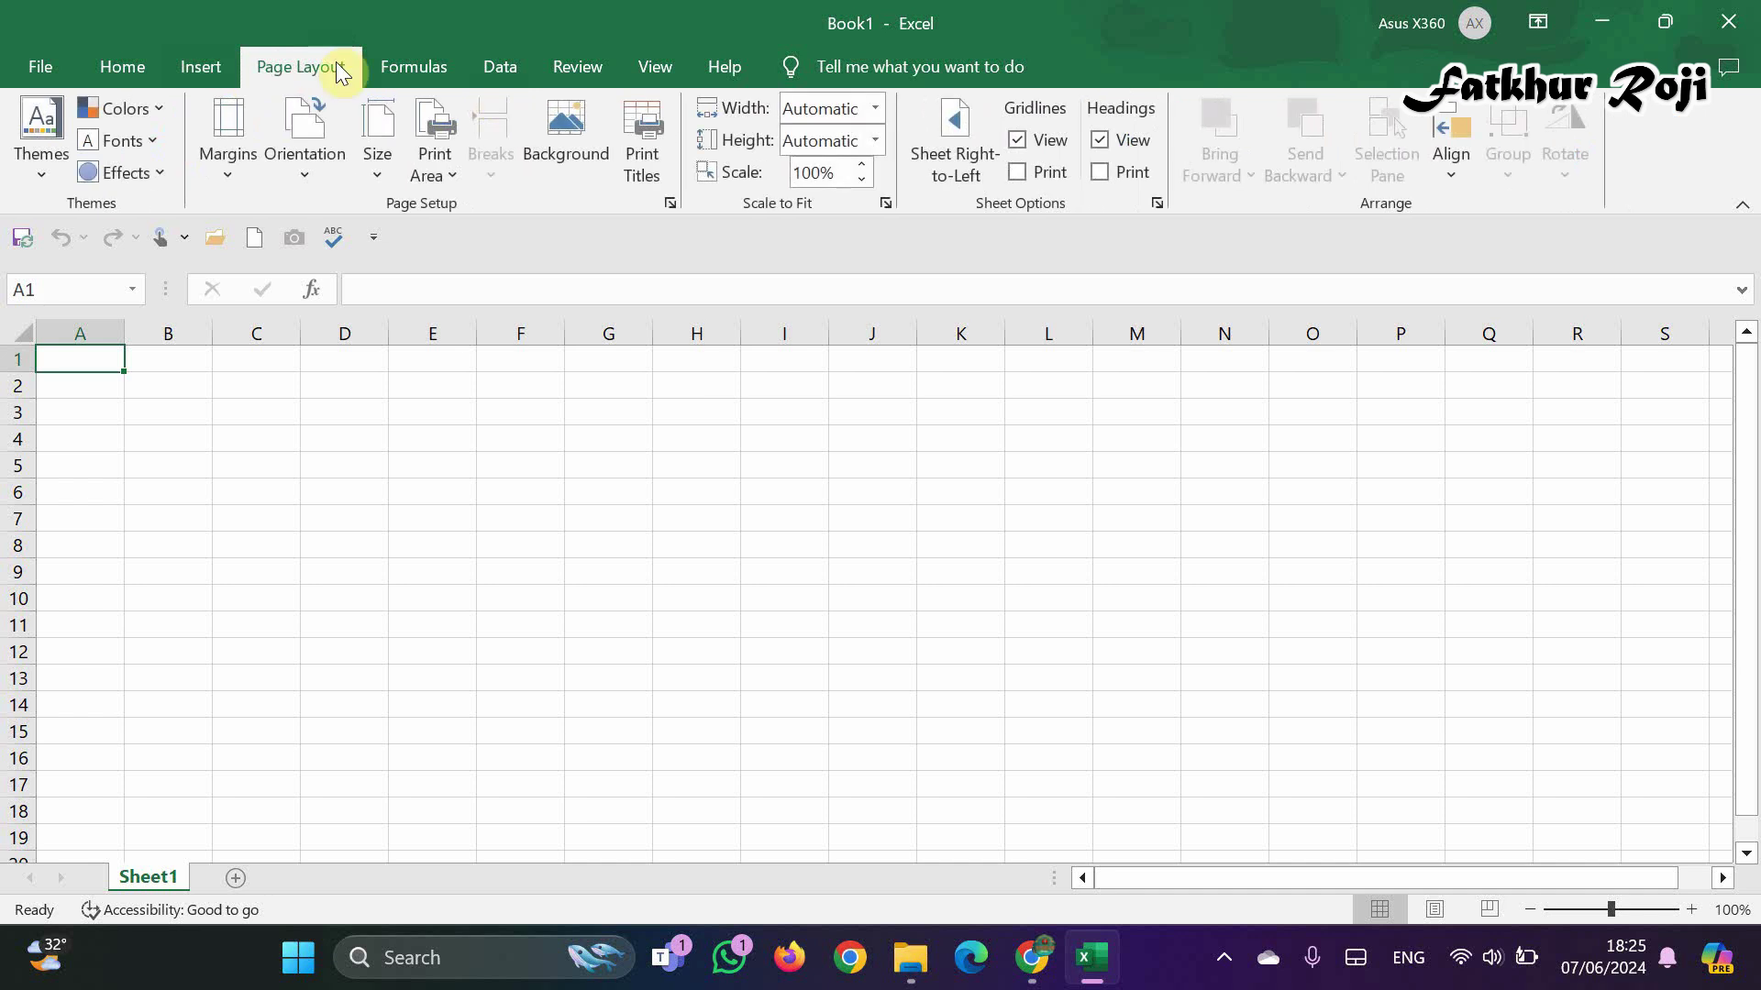
left_click(434, 71)
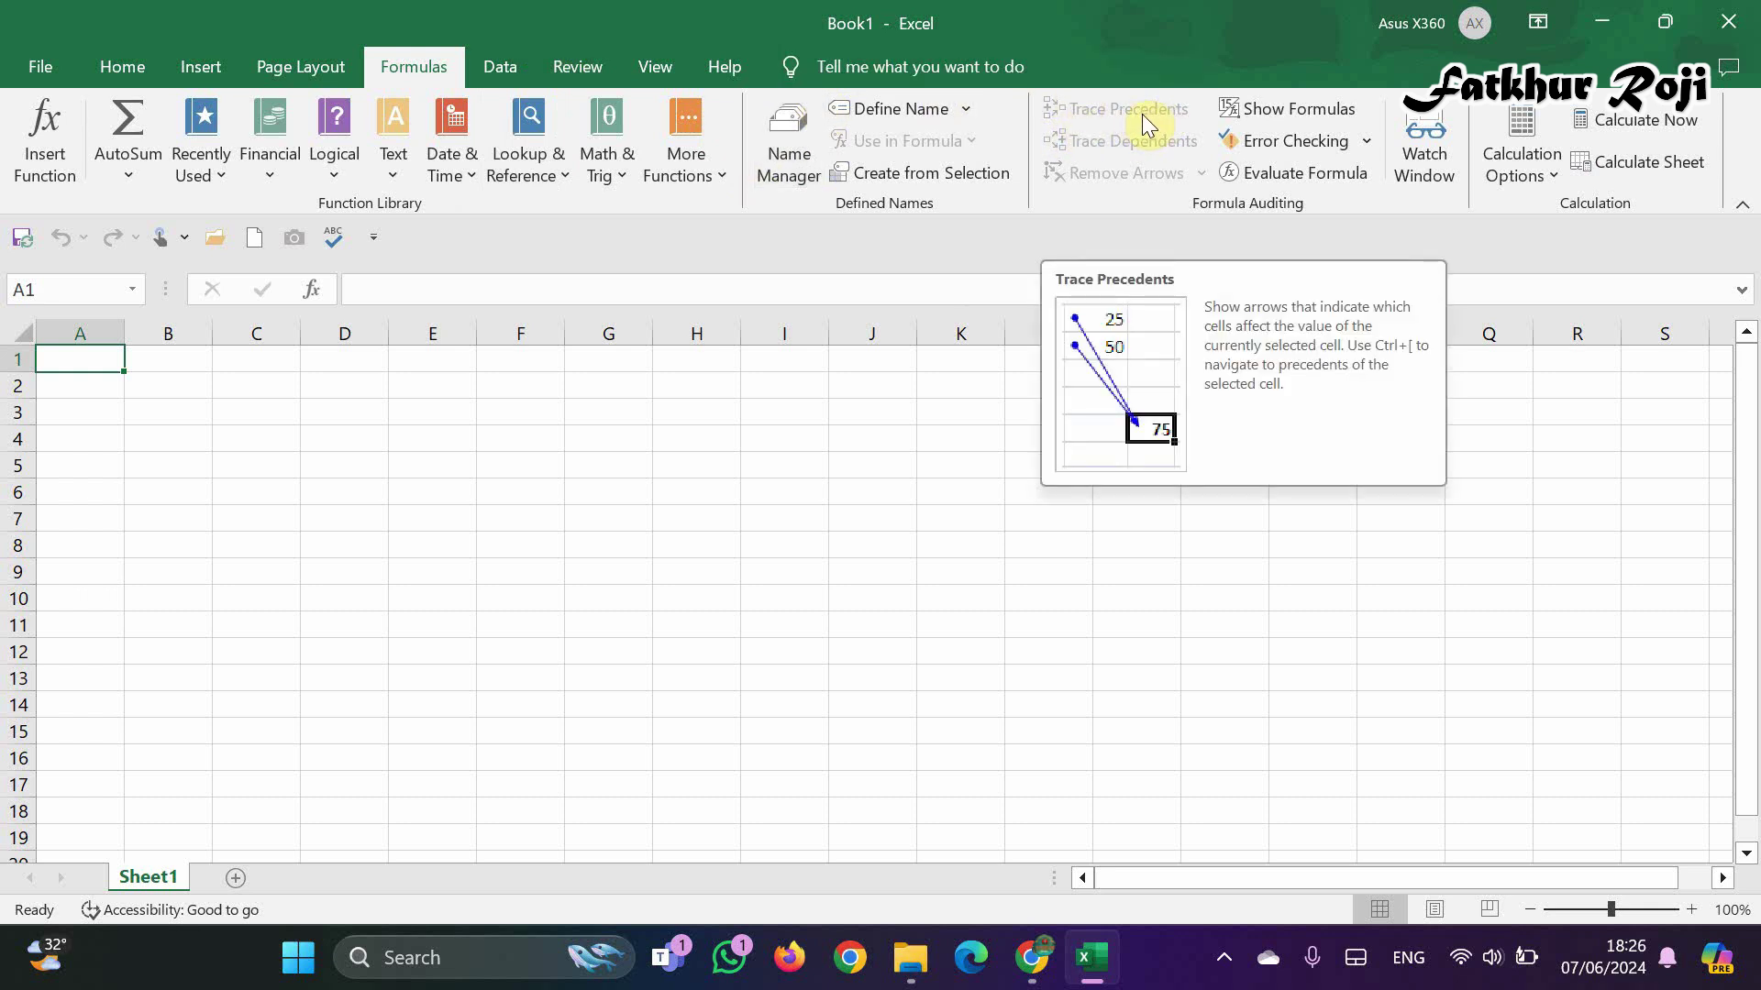
left_click(503, 65)
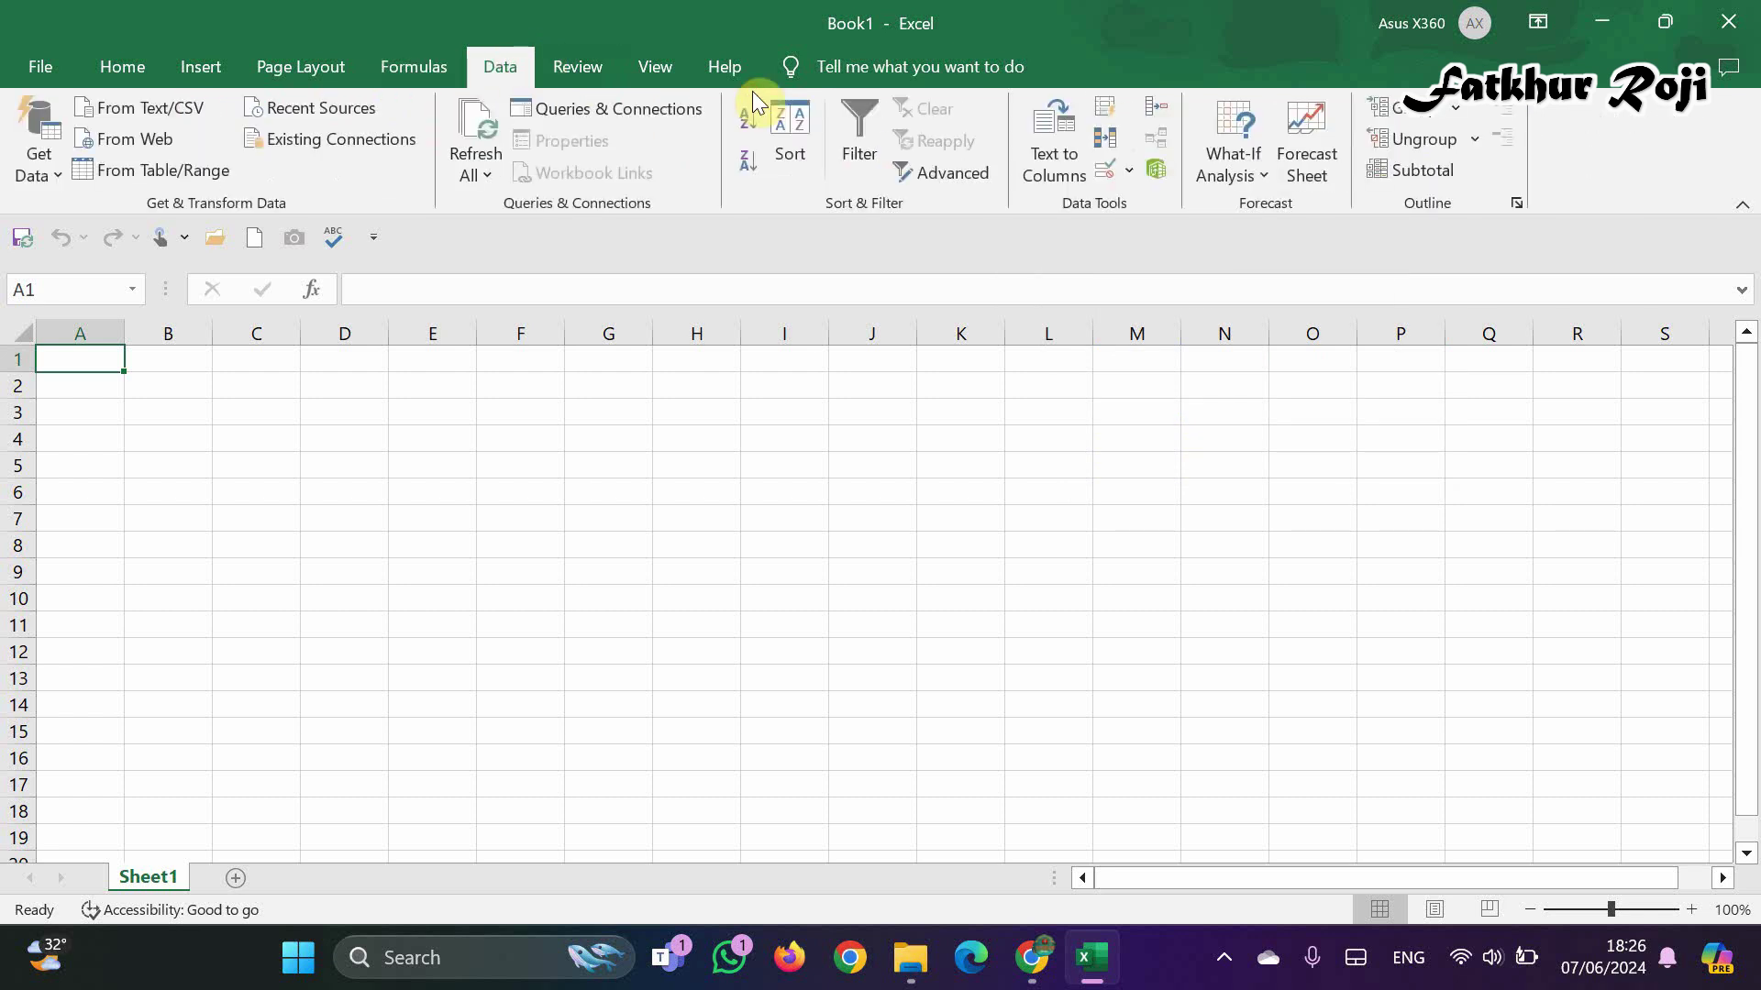
left_click(576, 68)
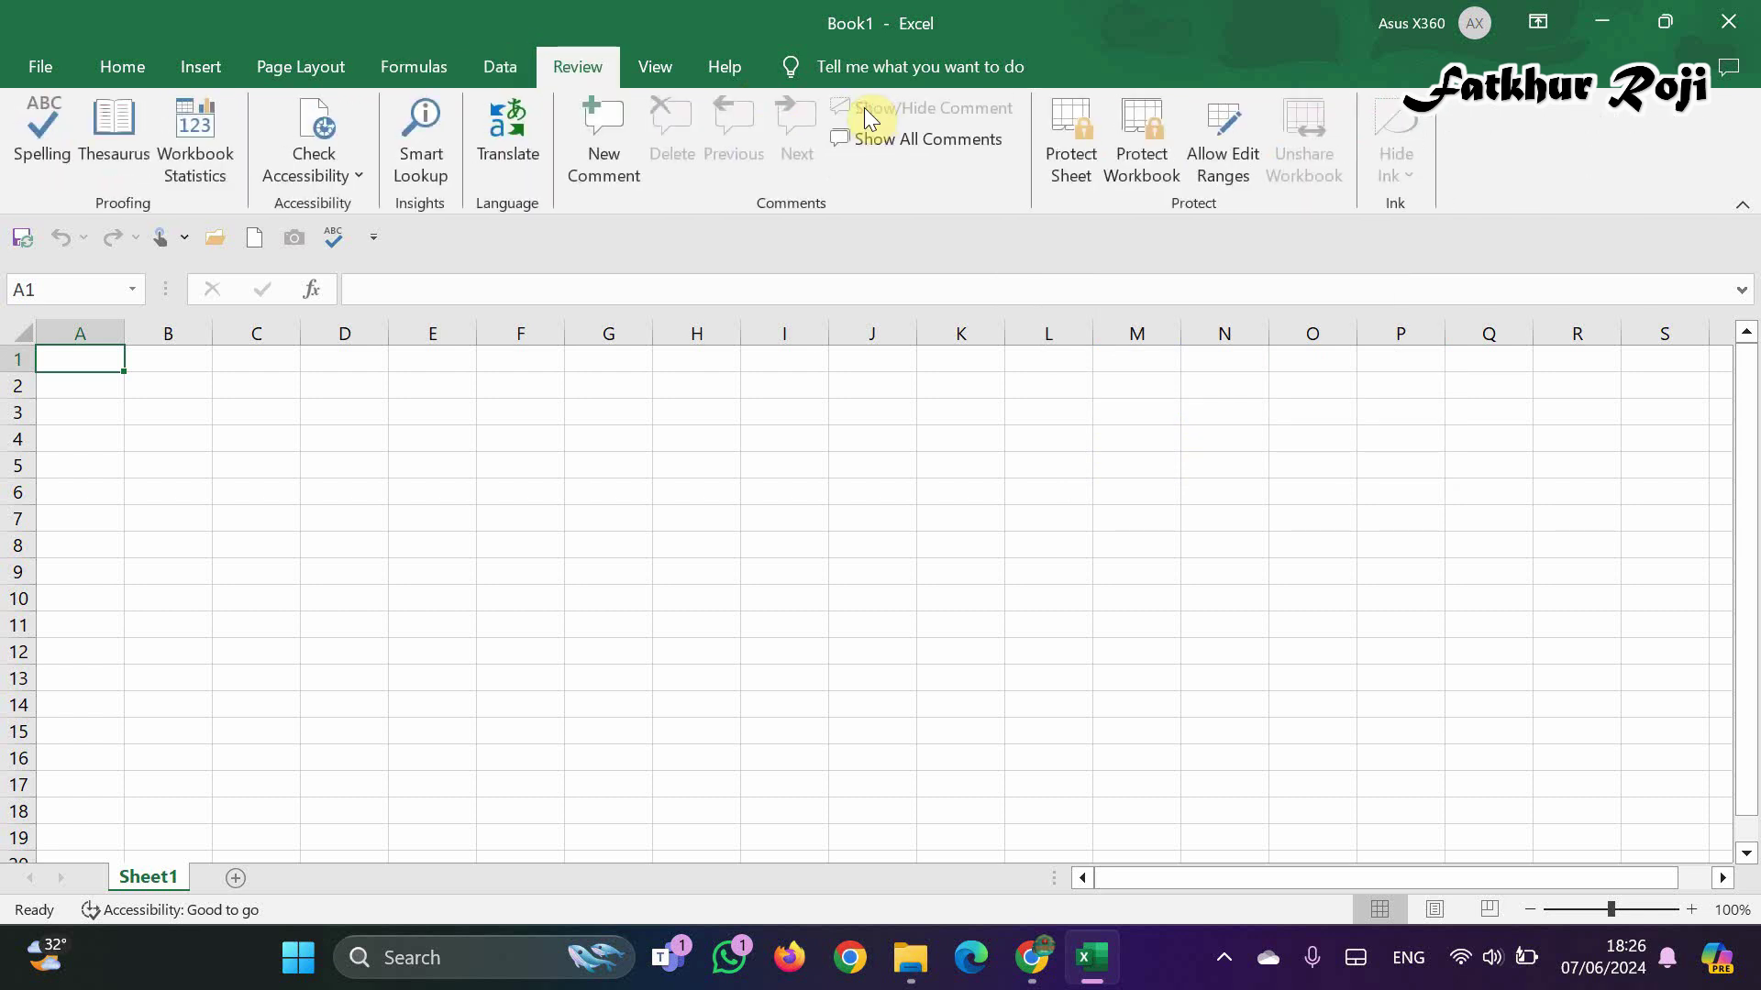
left_click(646, 76)
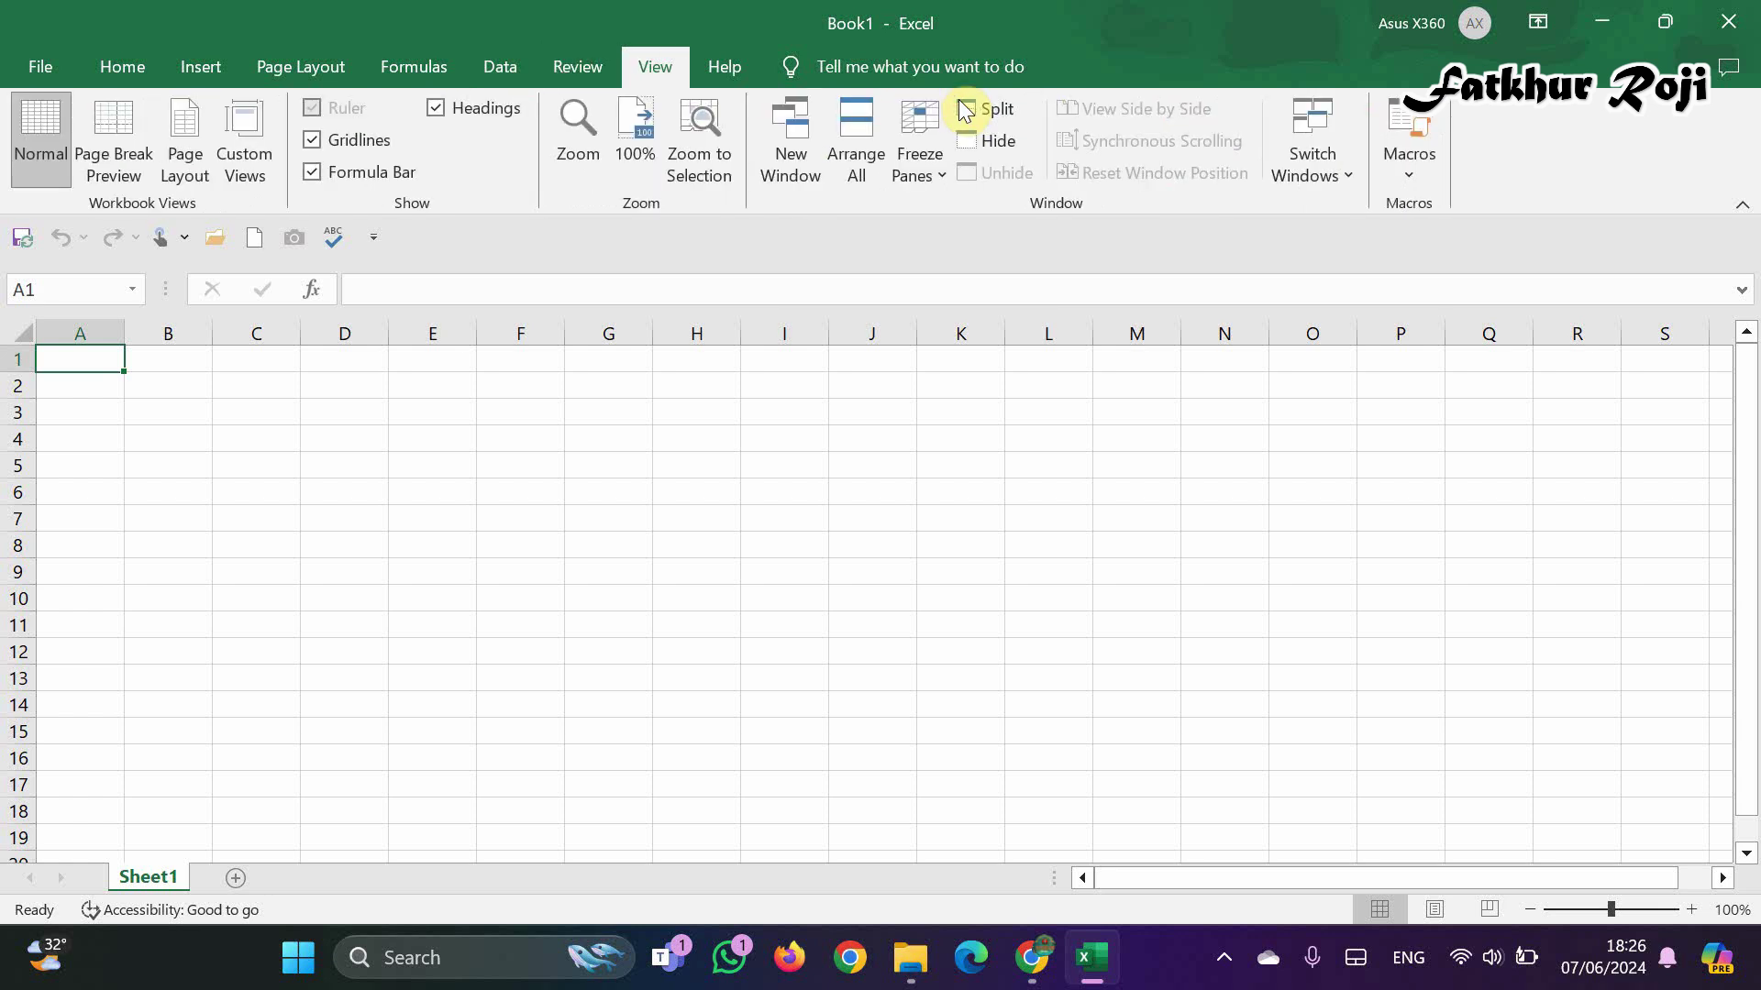
Recheck the Insert tab with cell G6 selected, then go to the File backstage.
left_click(197, 70)
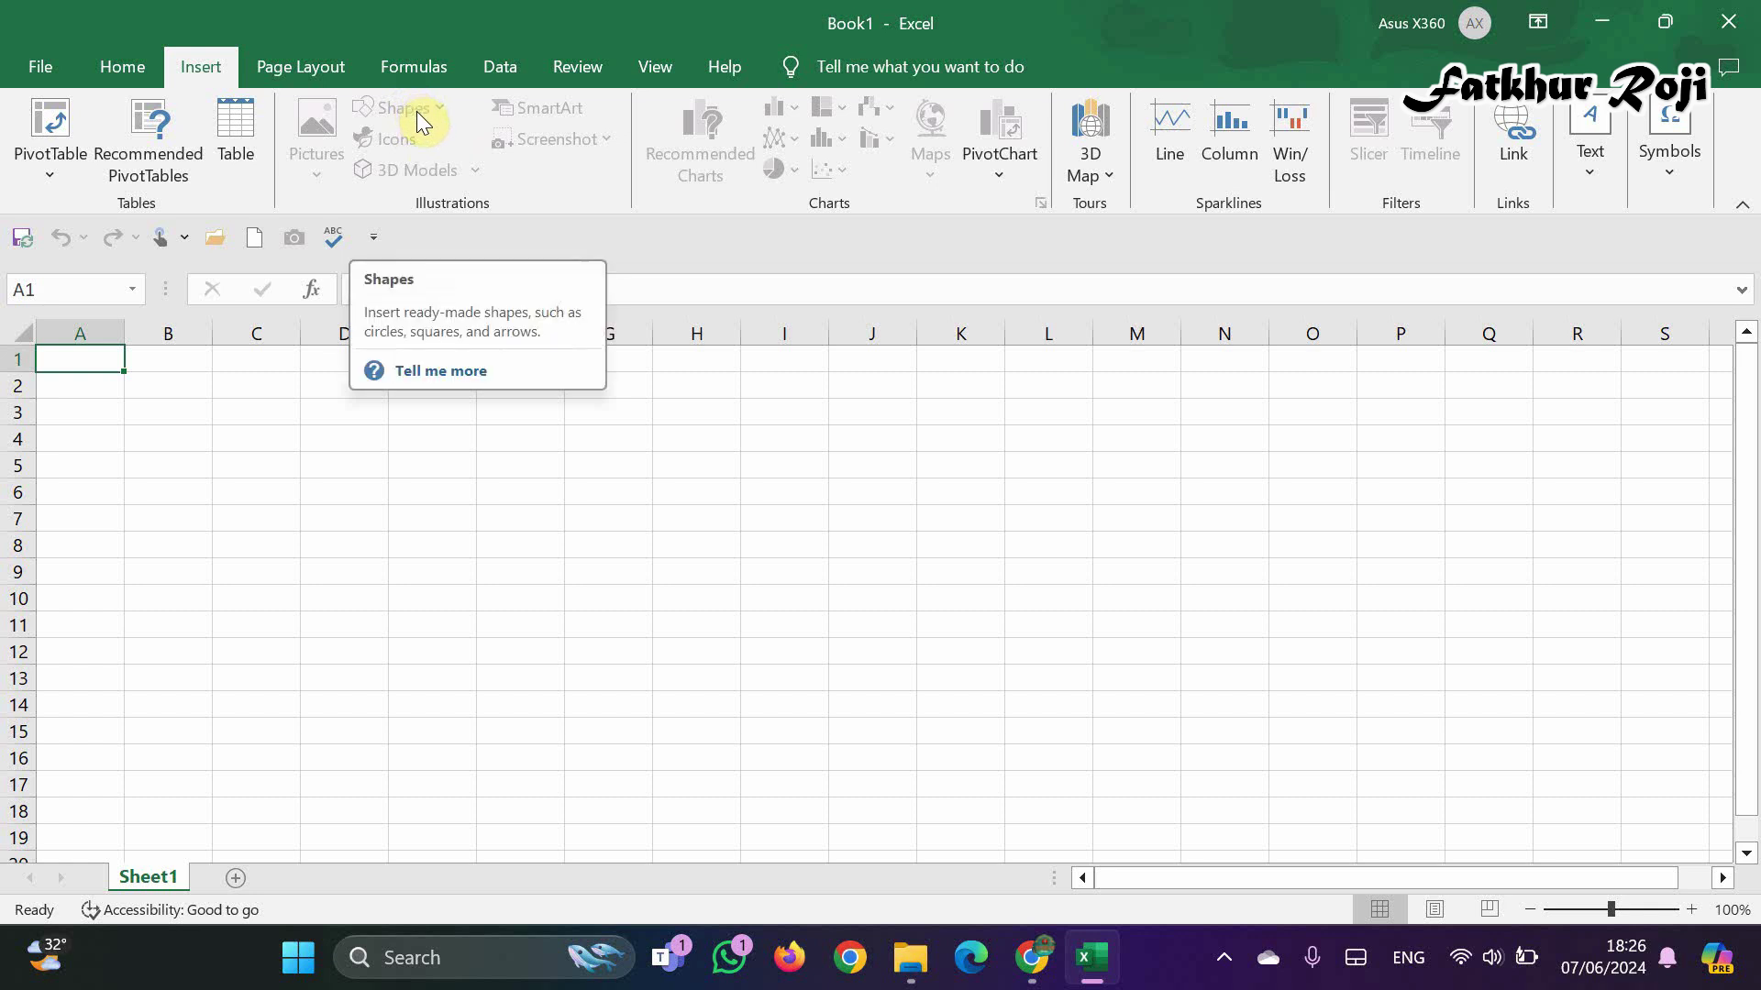
left_click(587, 495)
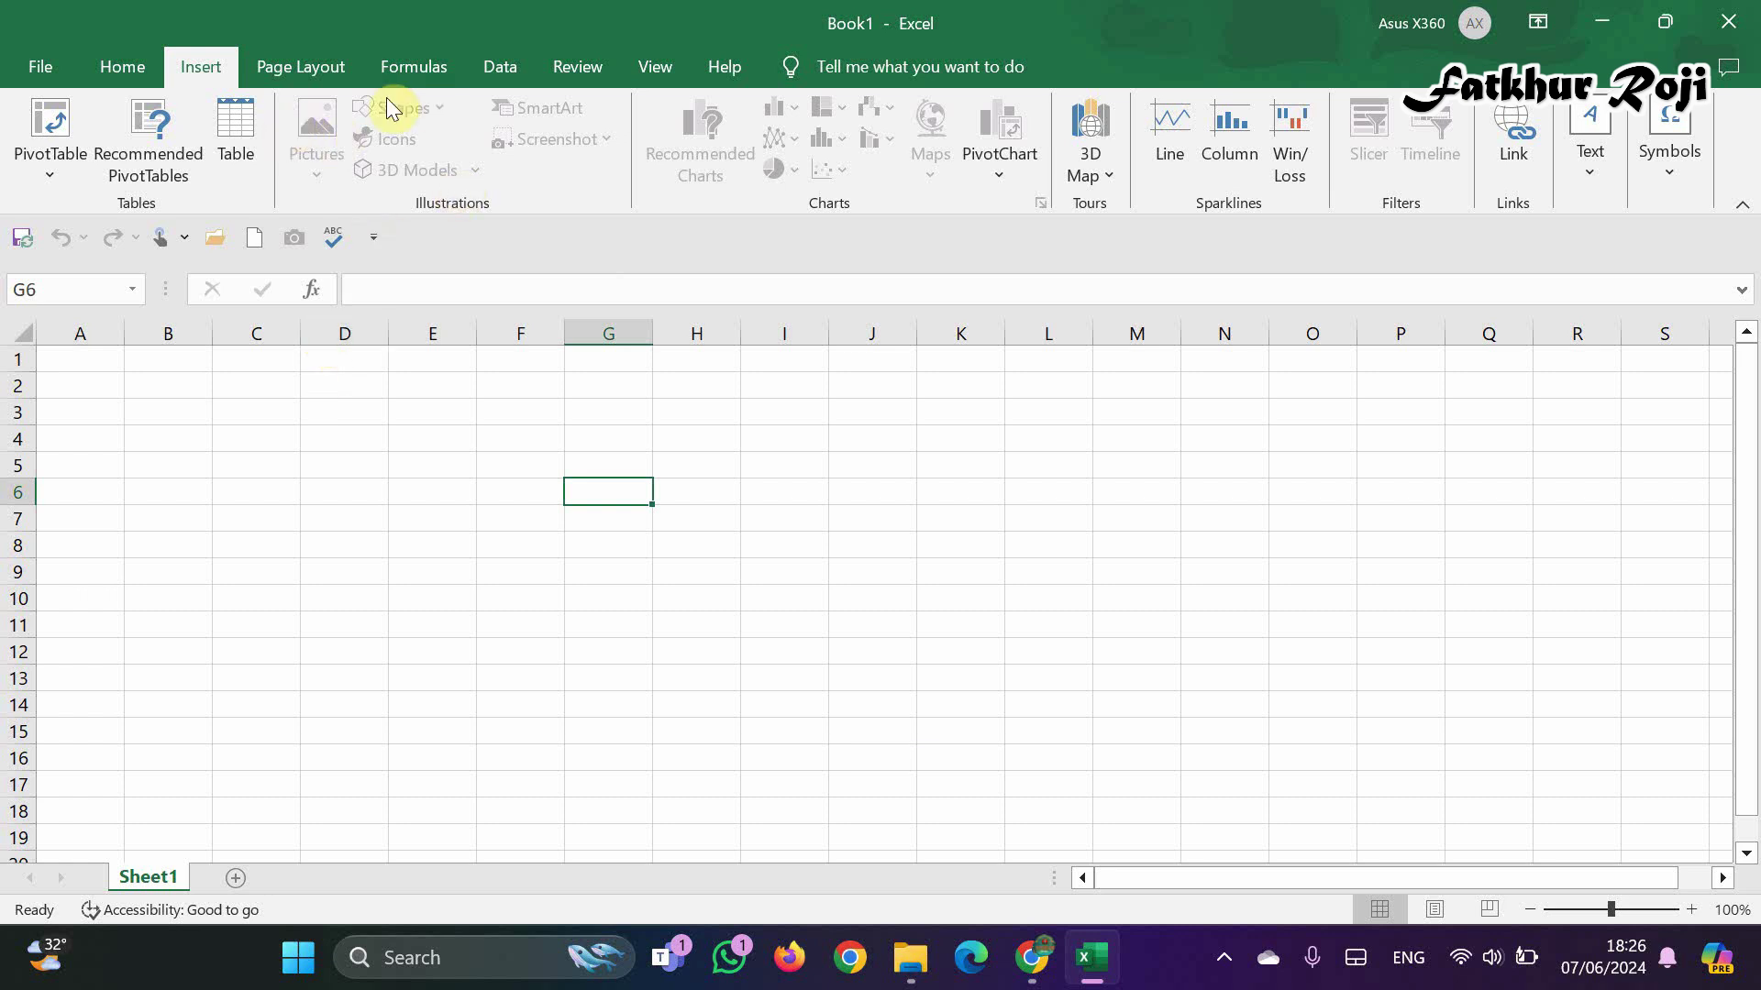
left_click(46, 65)
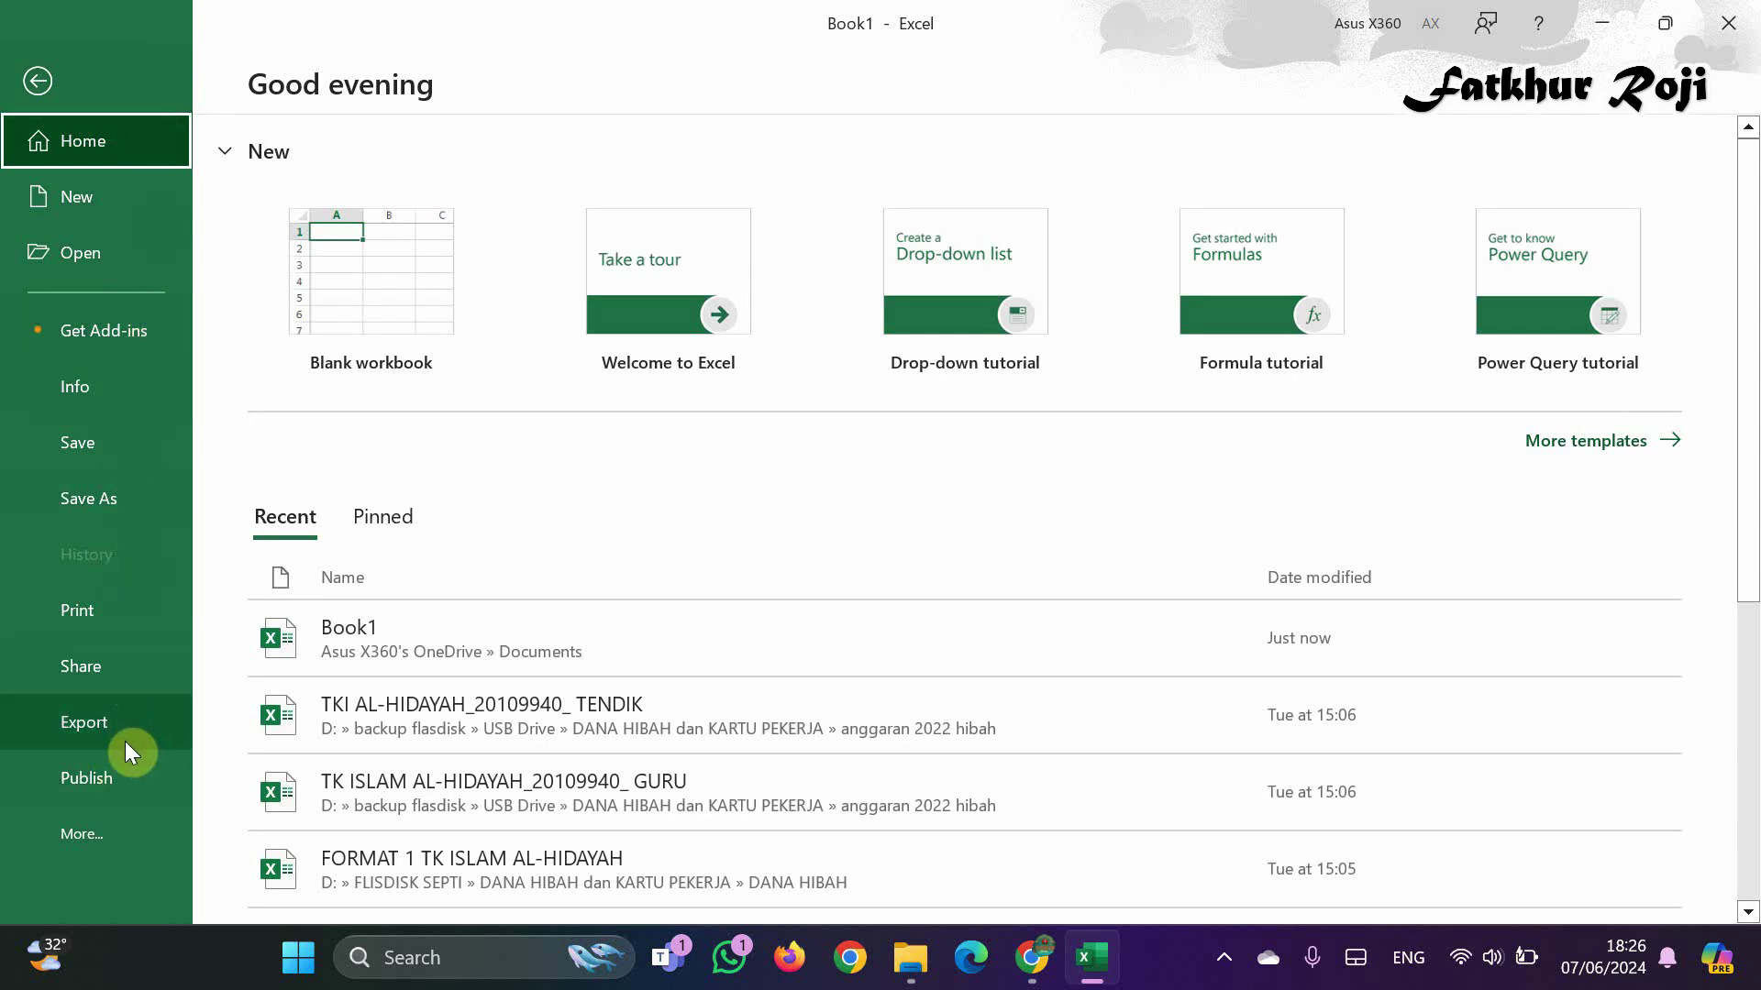
Open Excel Options from the More list in Backstage.
left_click(89, 835)
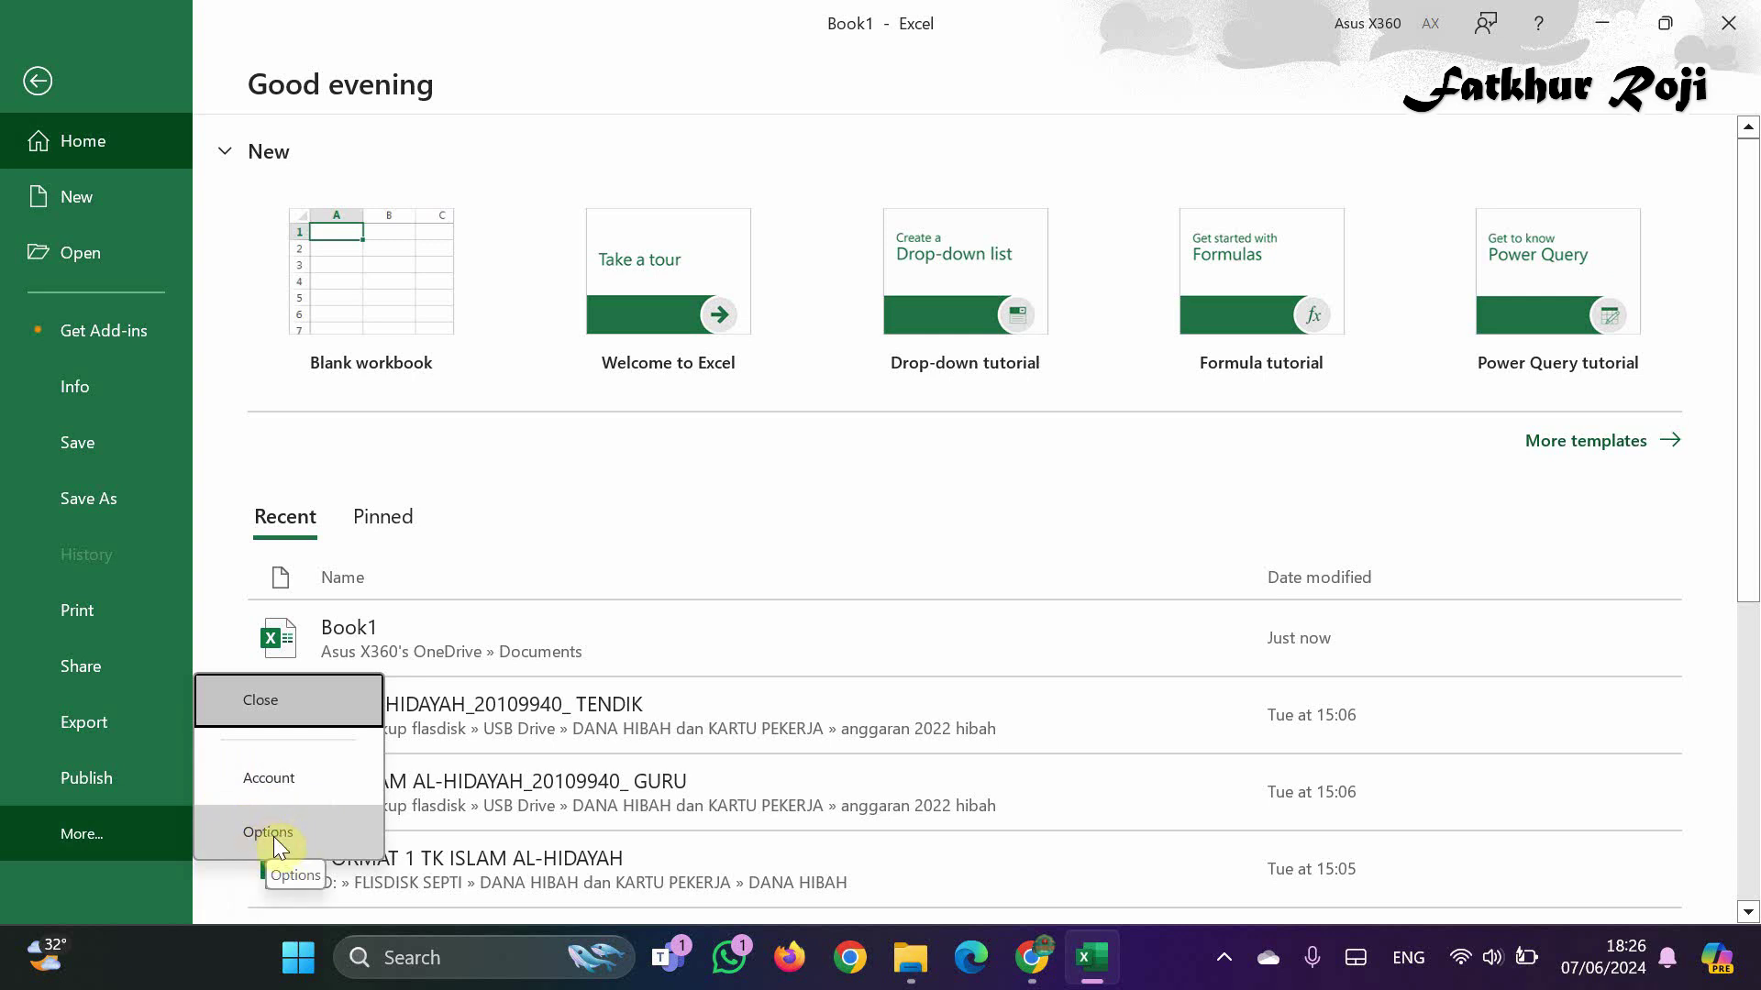
left_click(274, 835)
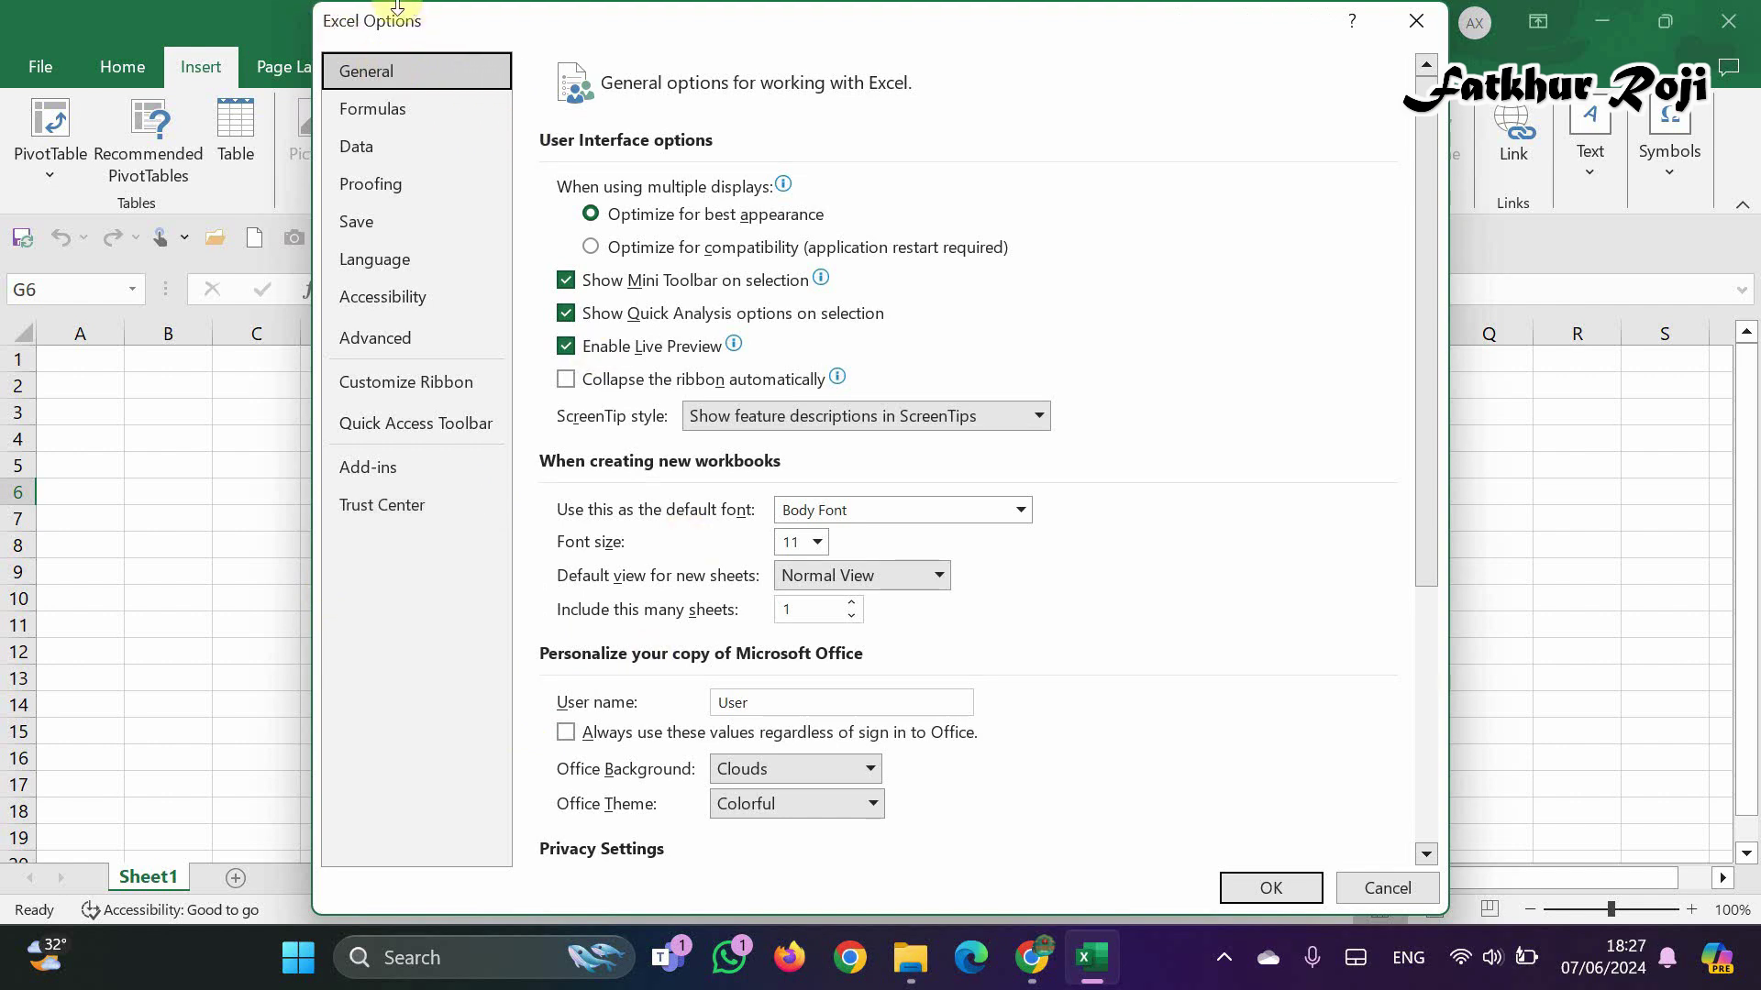
Show the Advanced options and scroll to Display options for this workbook, where objects show Nothing.
left_click(403, 337)
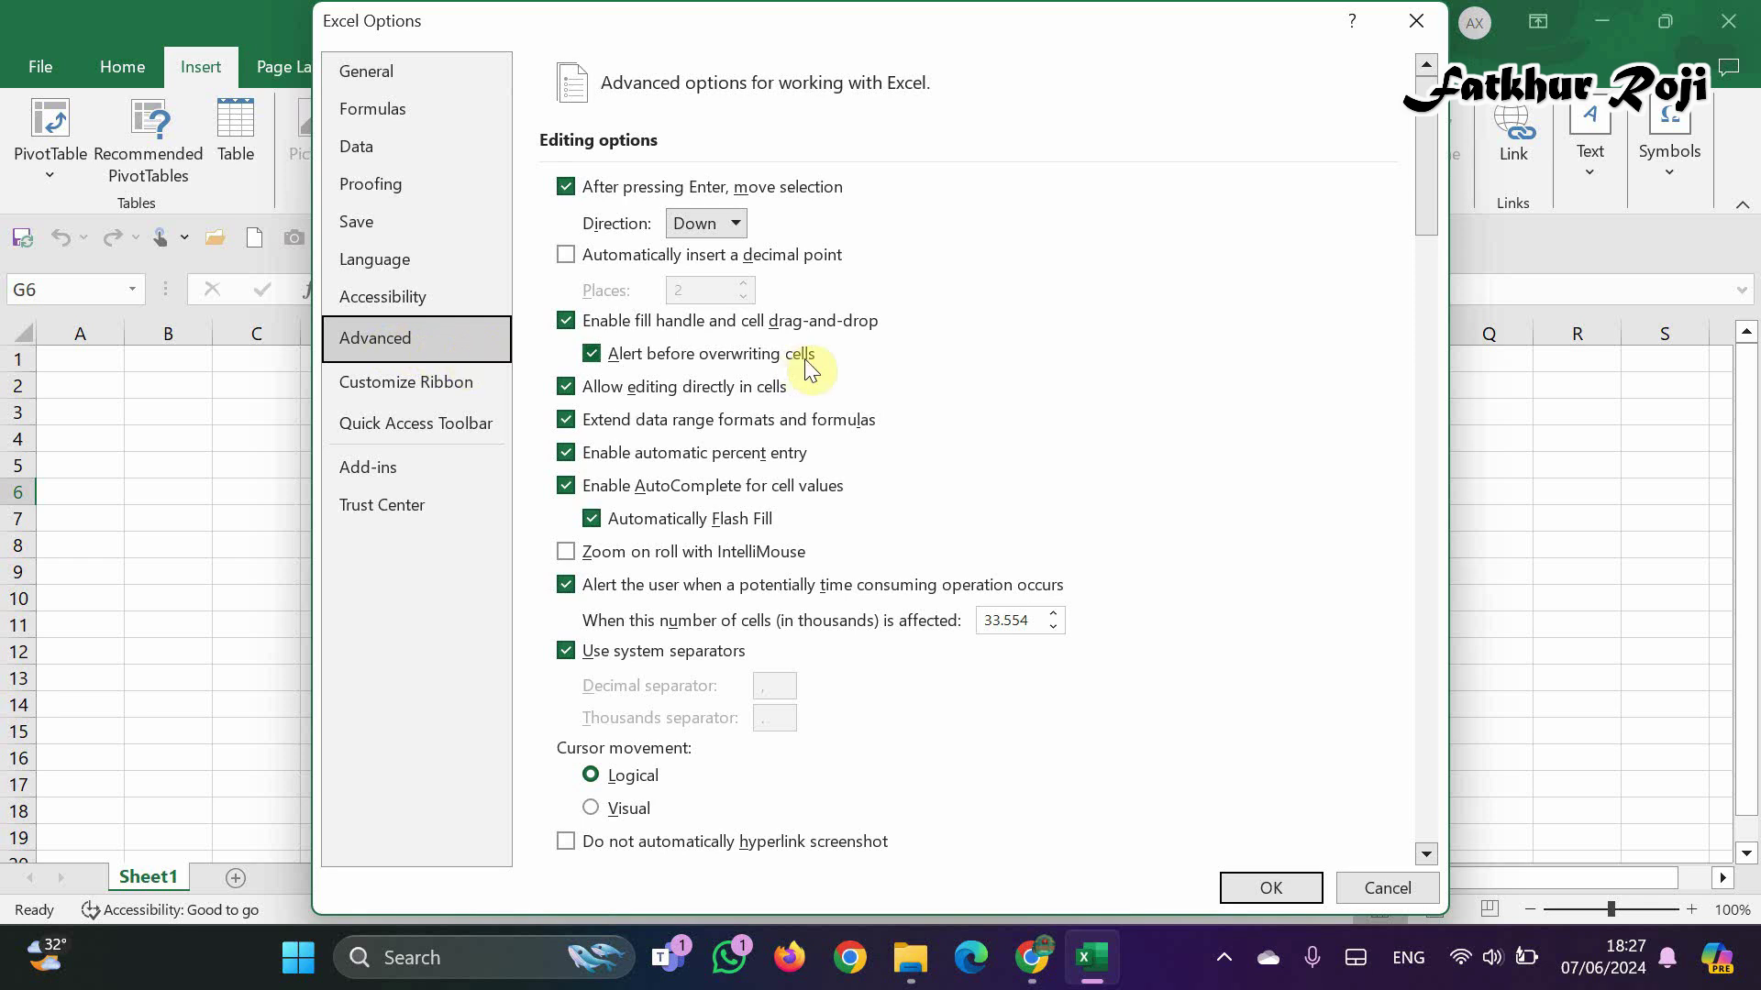
left_click_drag(1423, 206, 1361, 574)
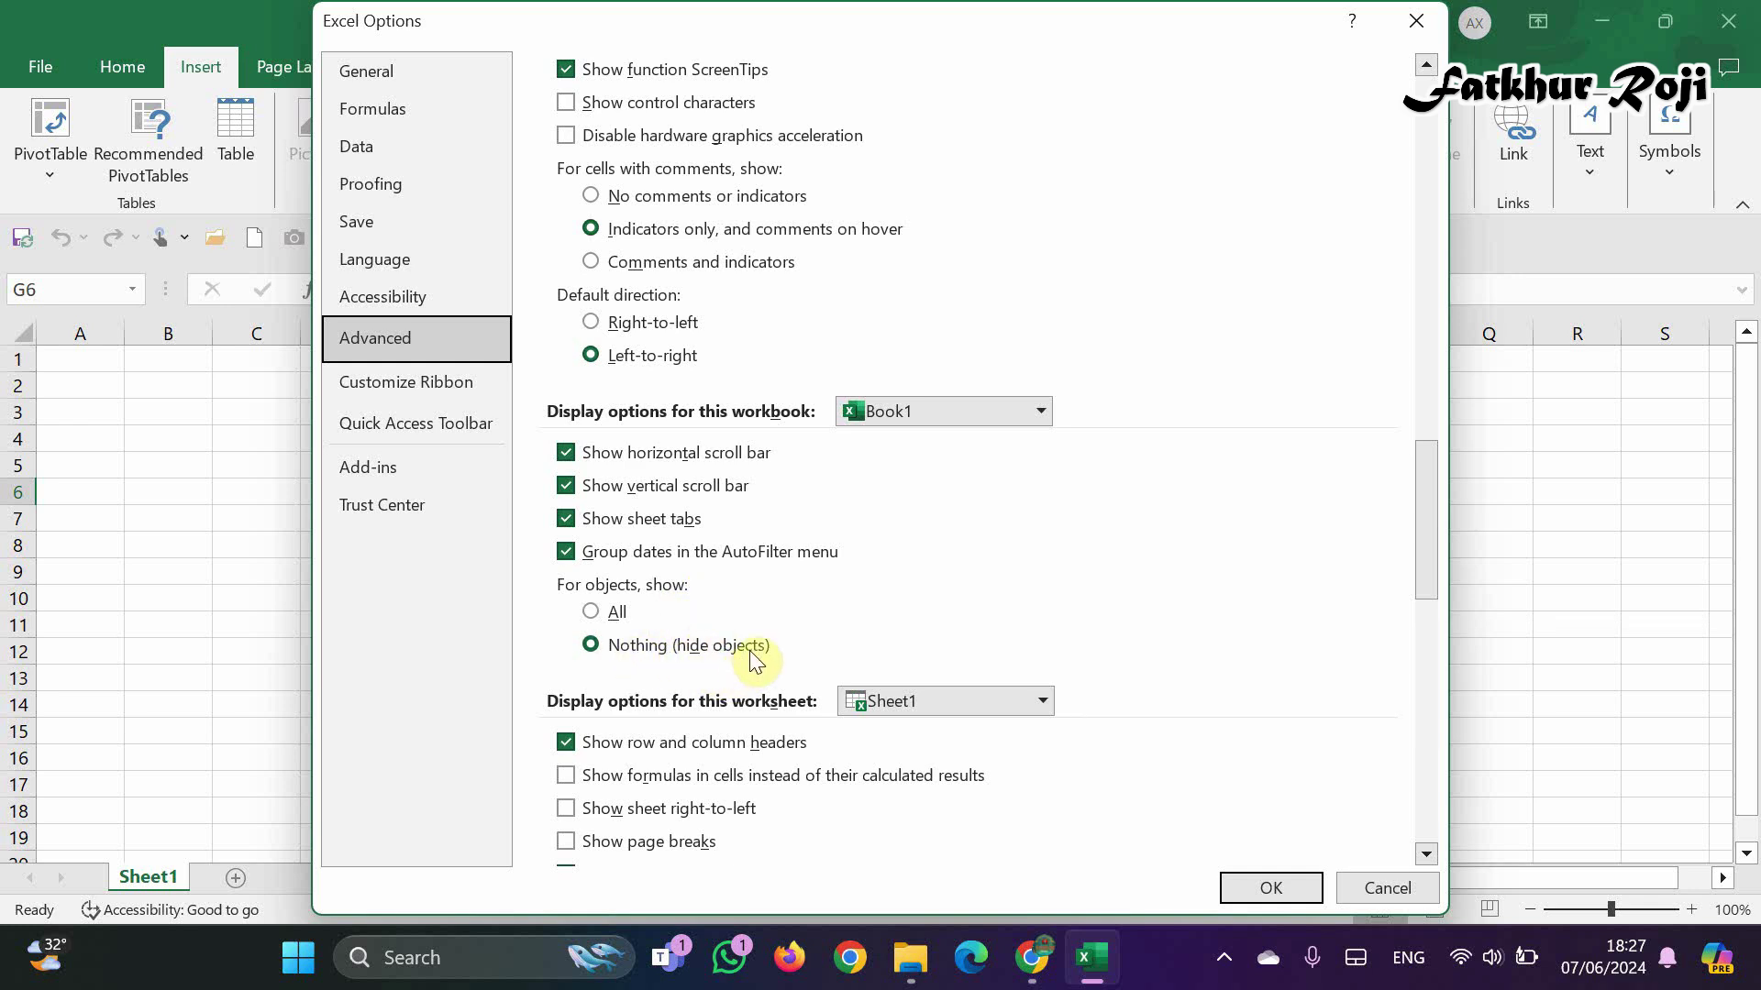
Set 'For objects, show' to All and confirm with OK.
left_click(590, 610)
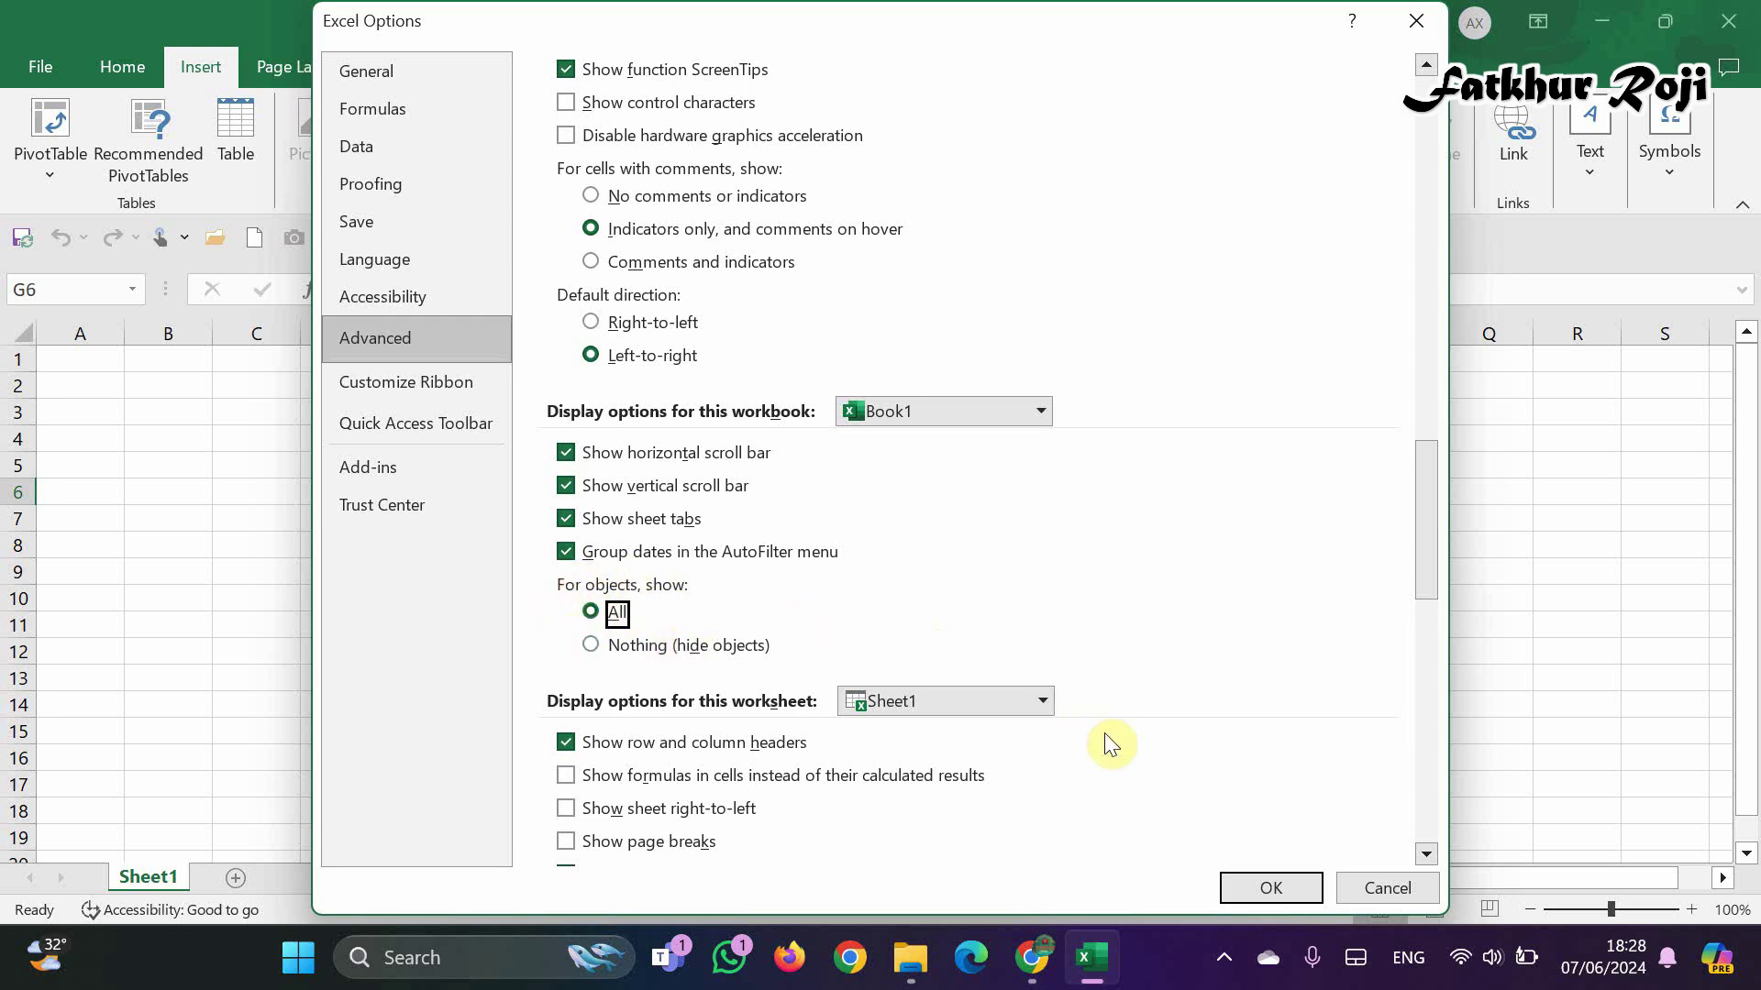
left_click(1231, 885)
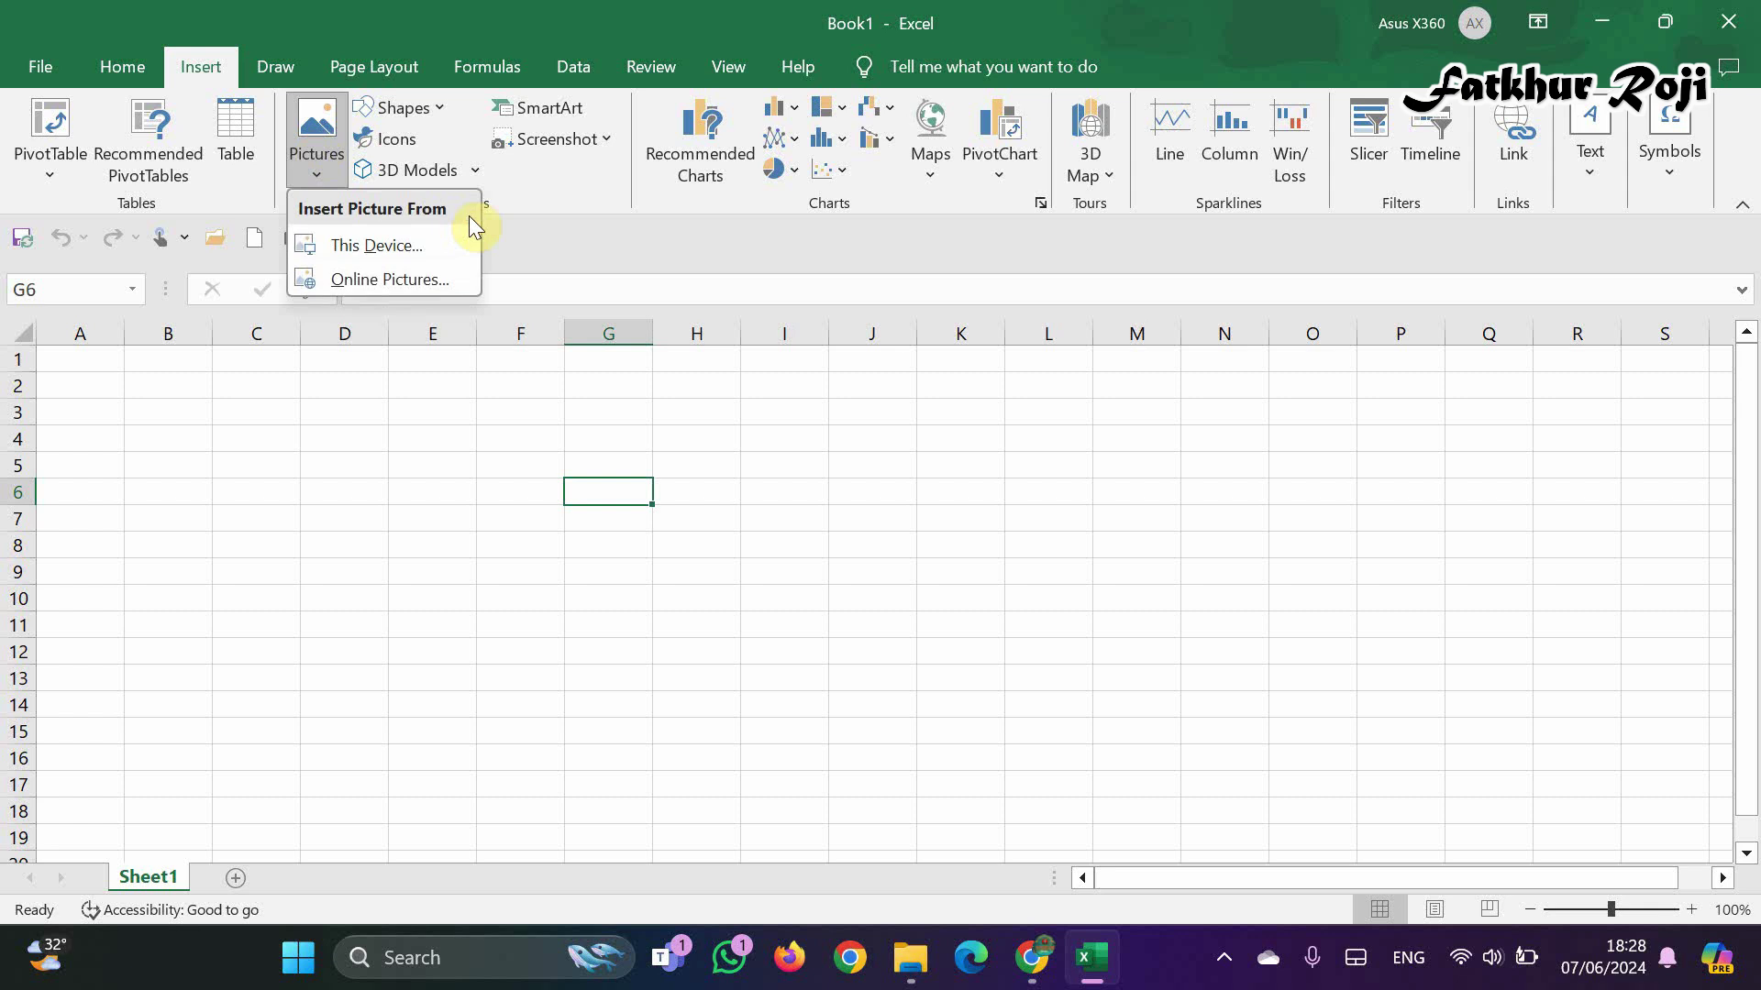
left_click(344, 247)
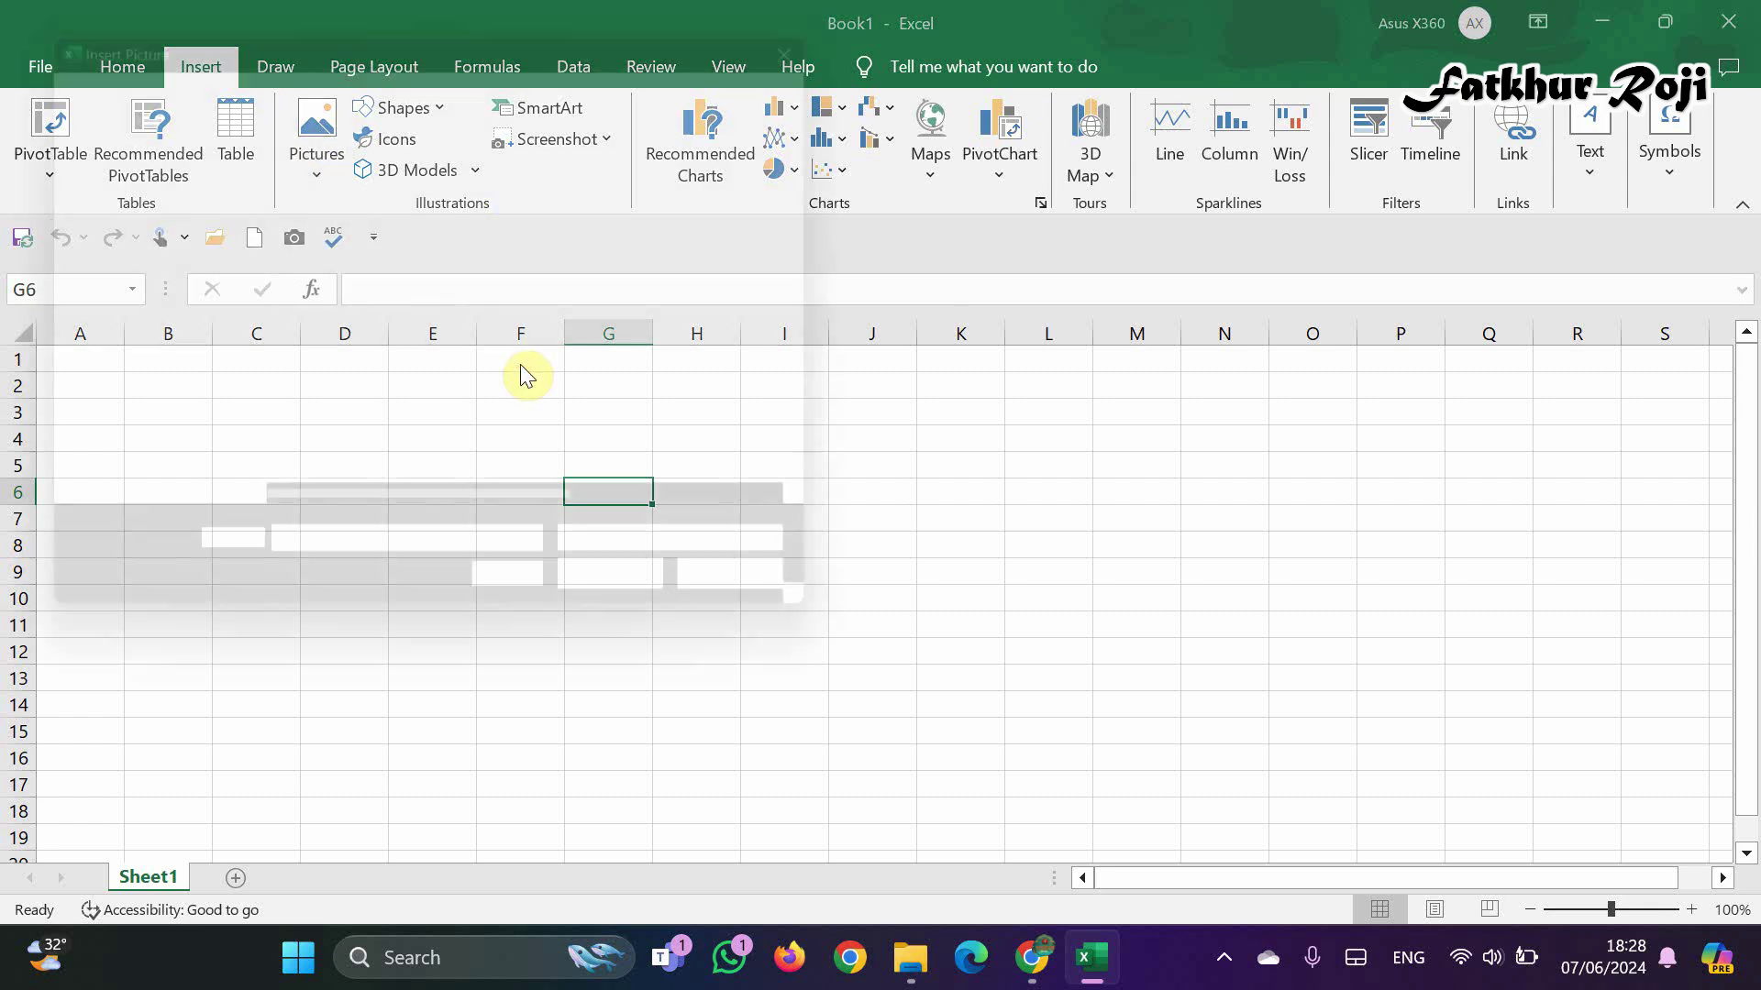
left_click(786, 612)
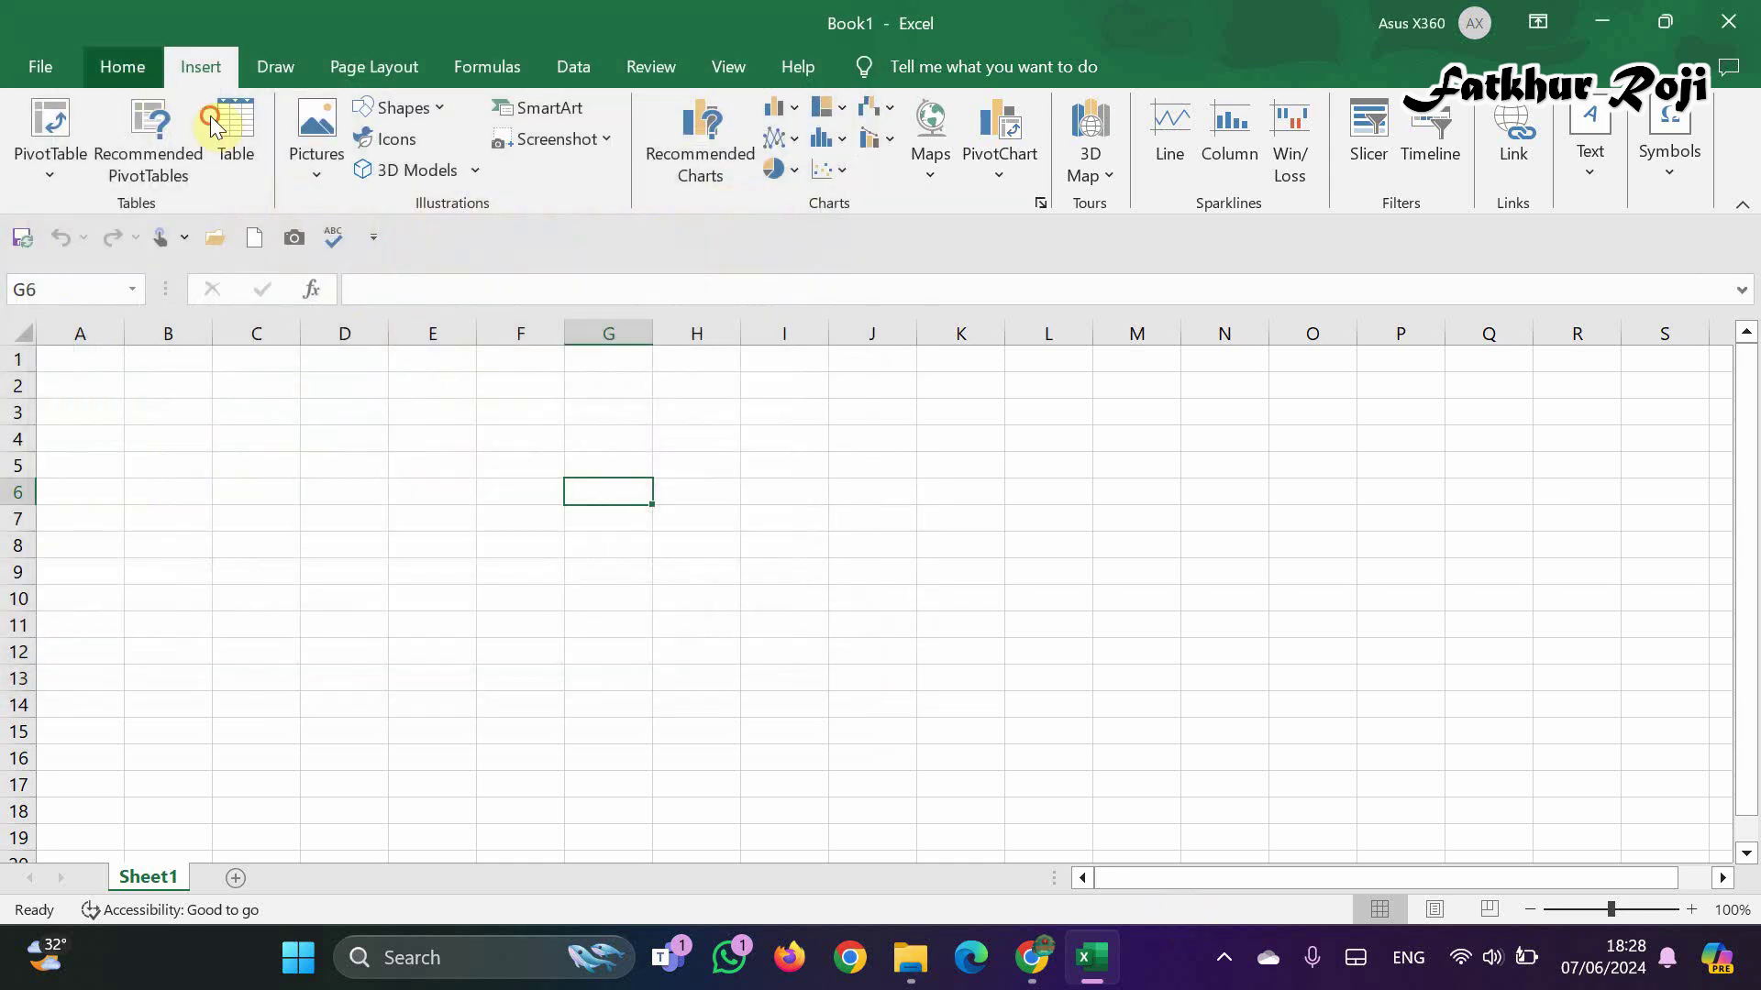
left_click(210, 61)
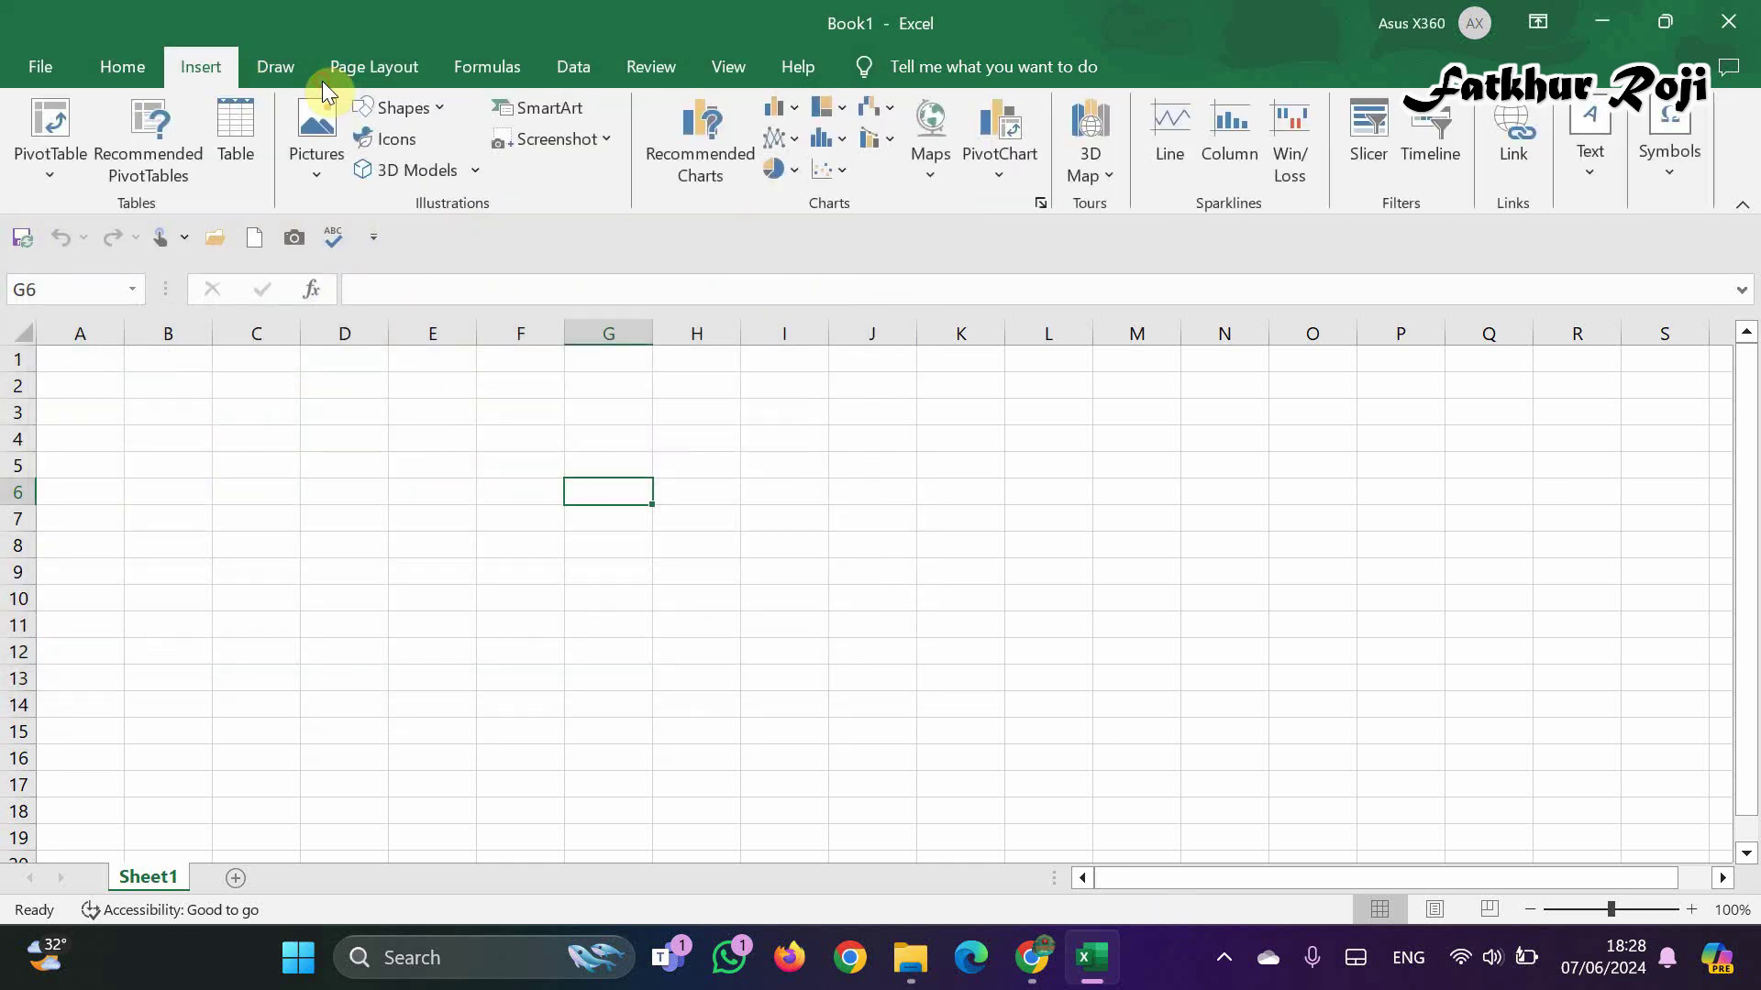
left_click(425, 108)
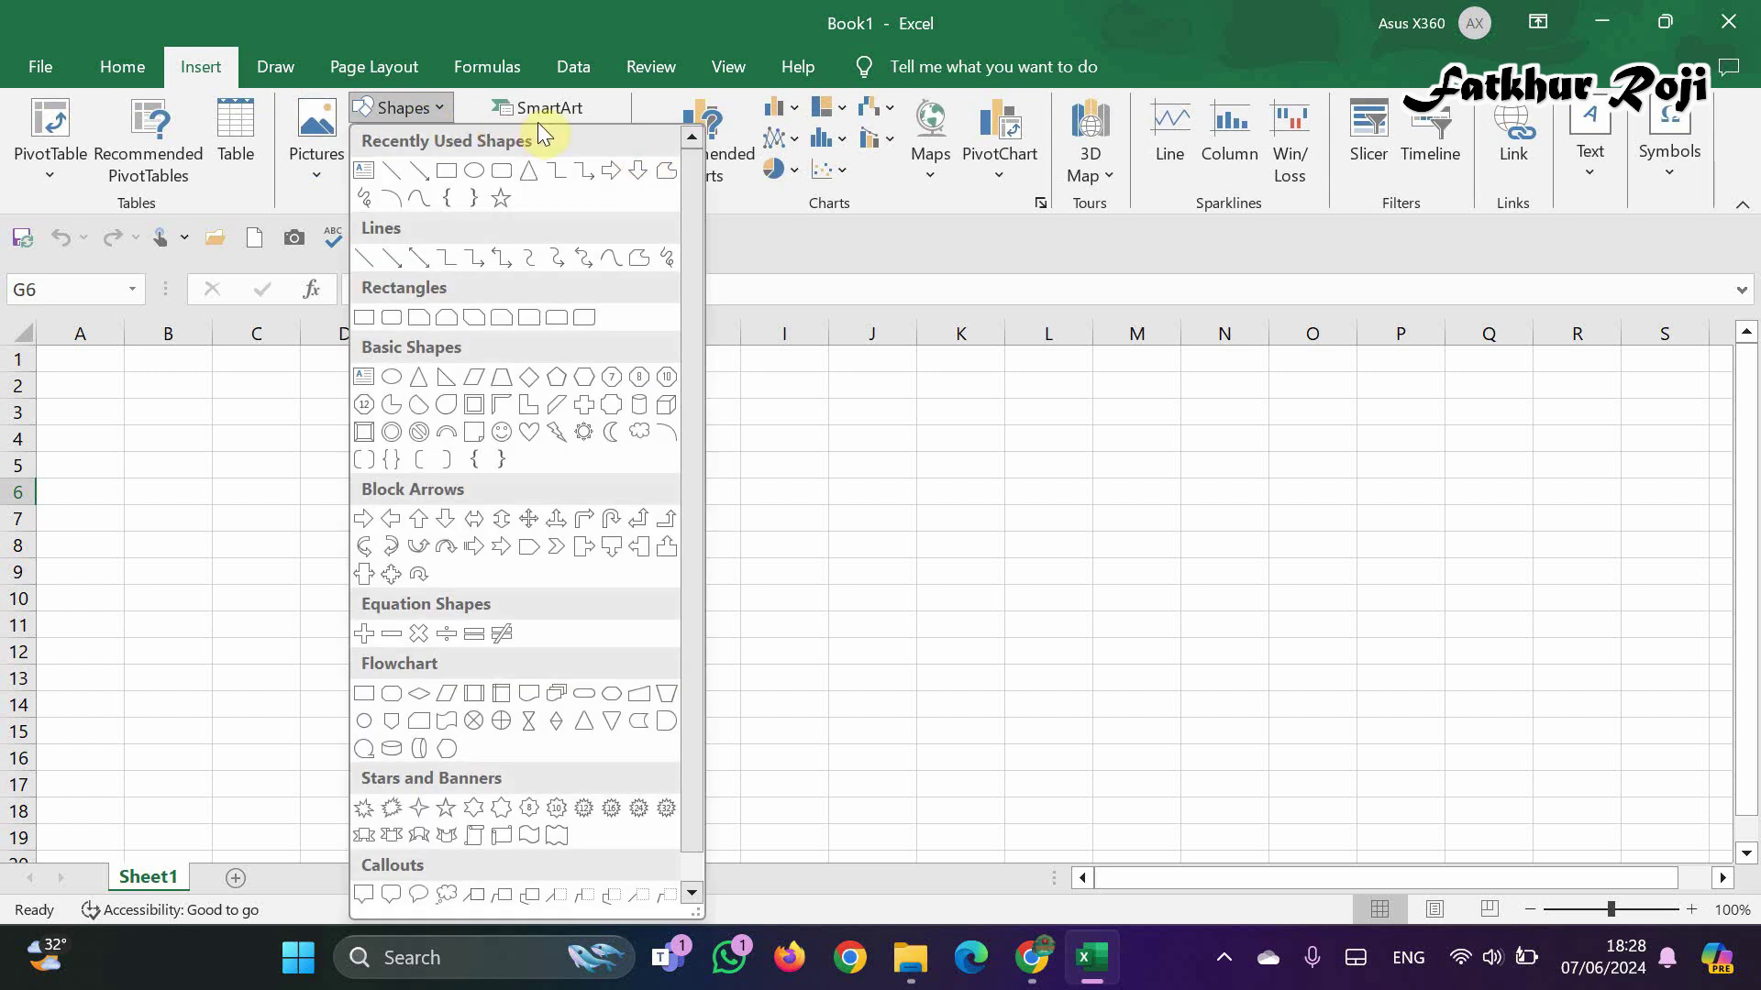
left_click(537, 108)
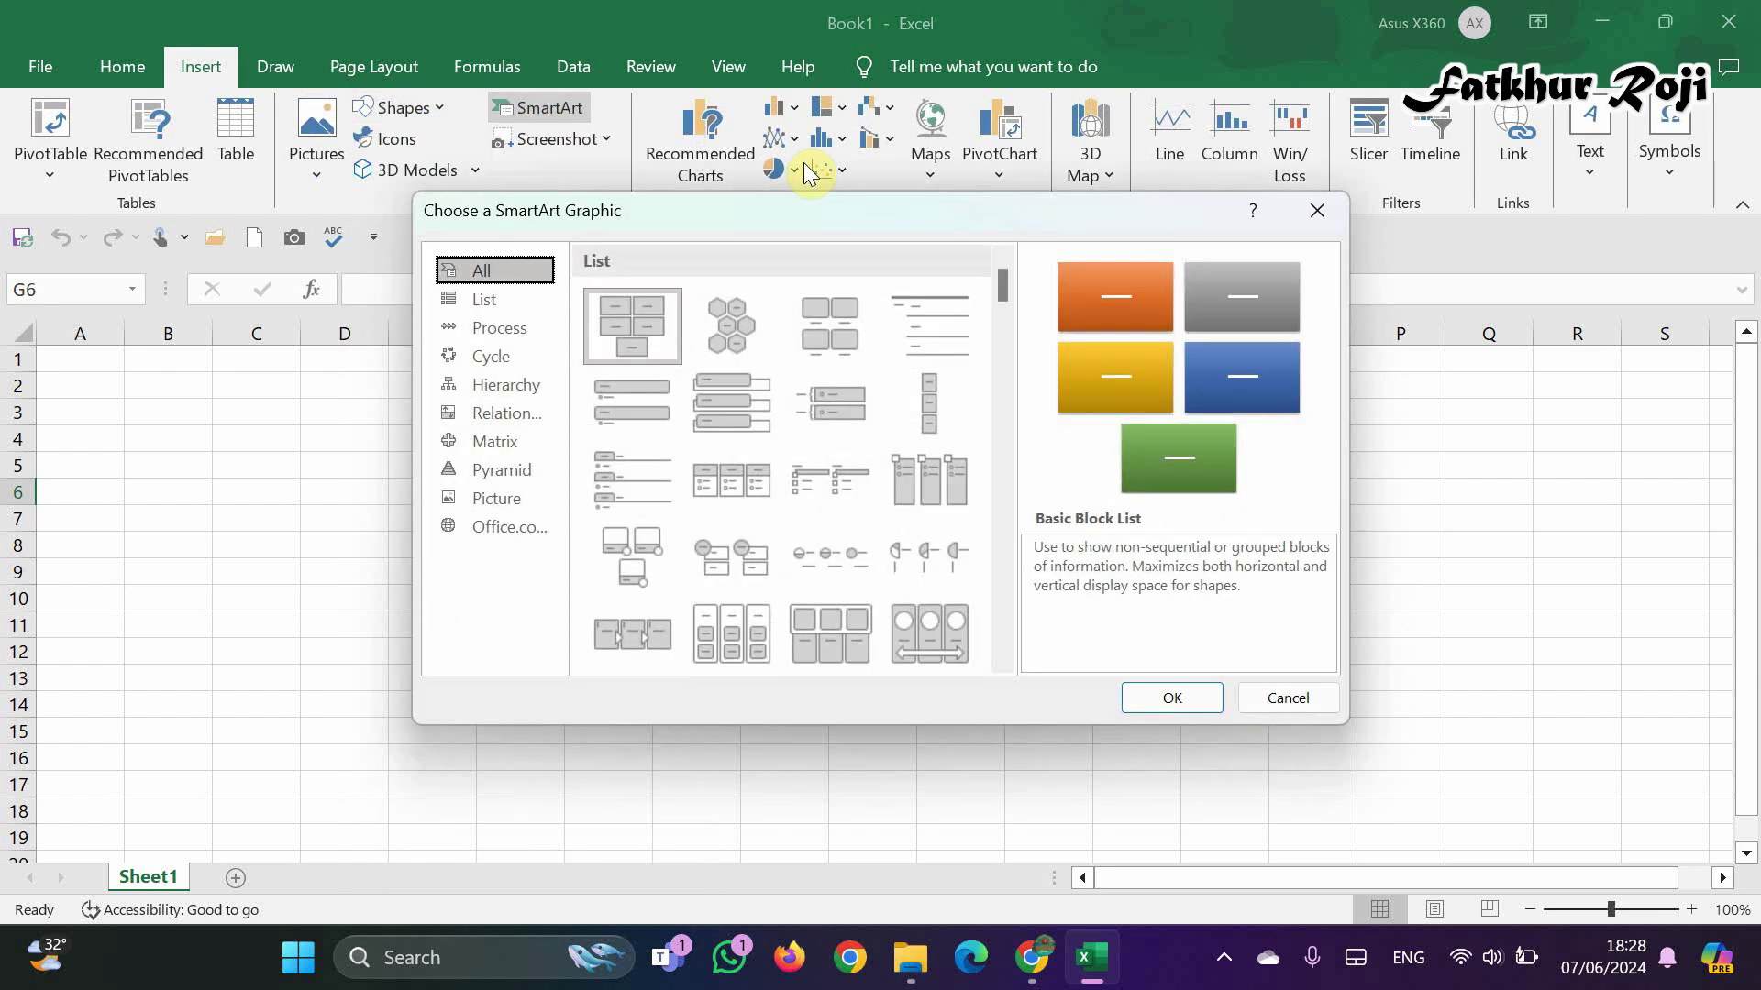
left_click(1306, 705)
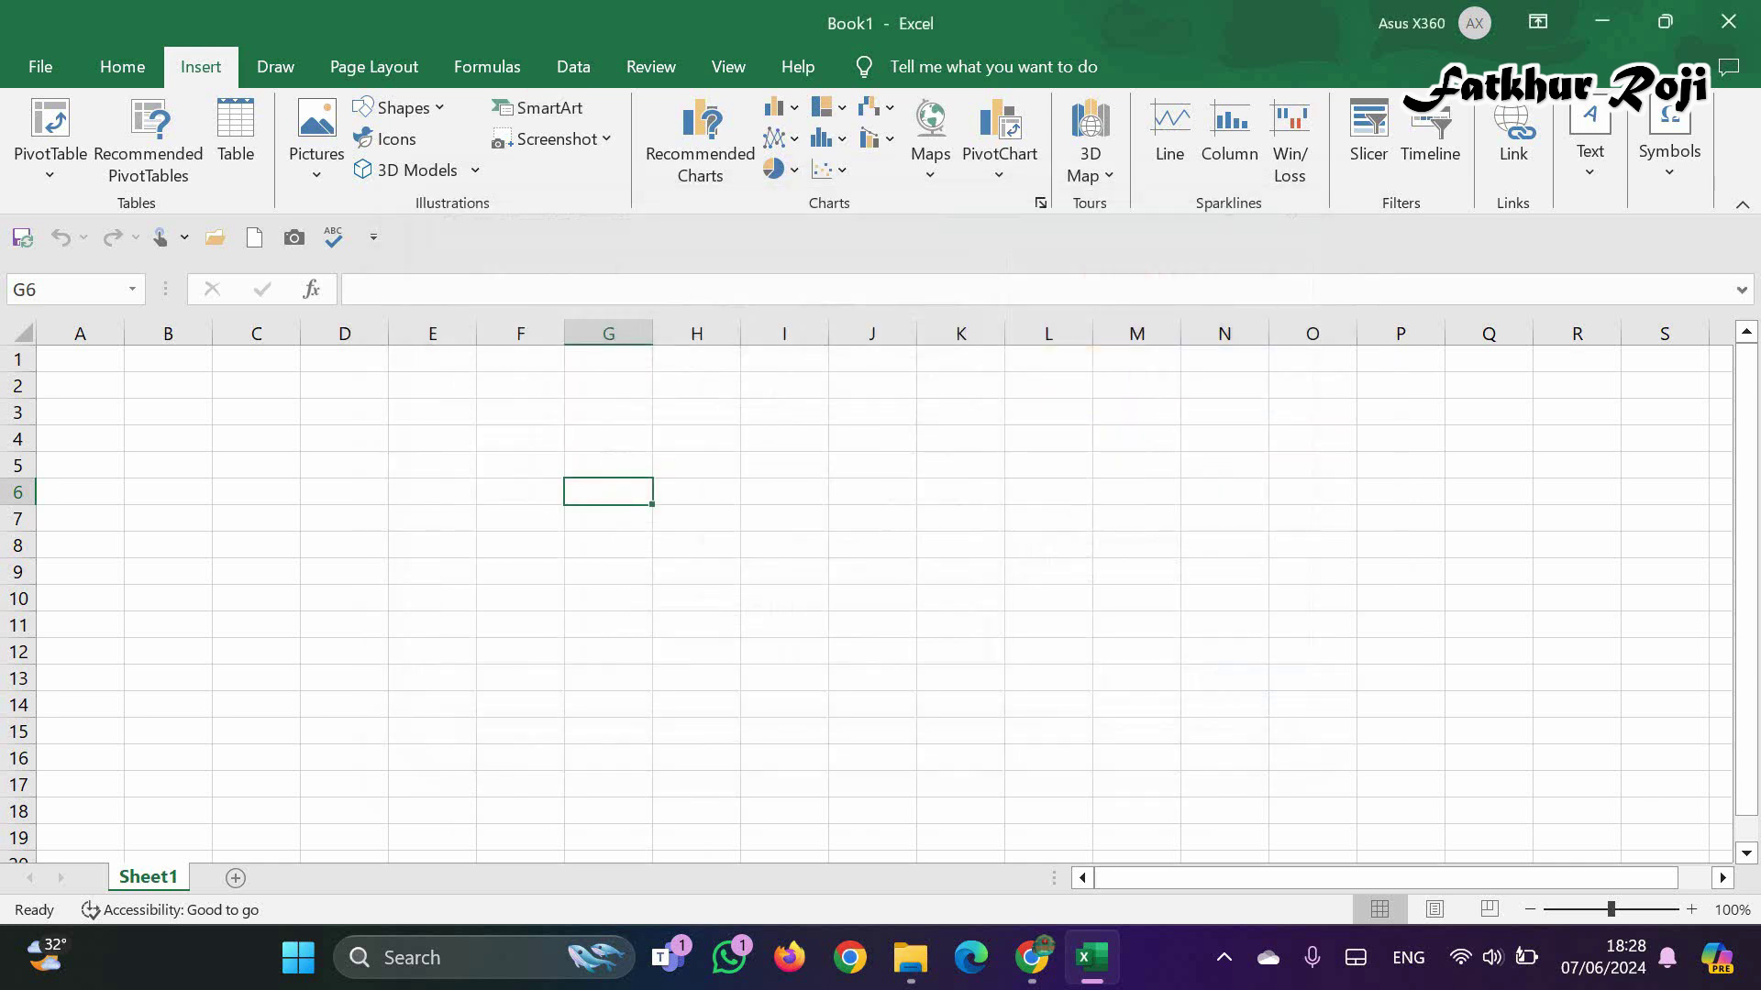